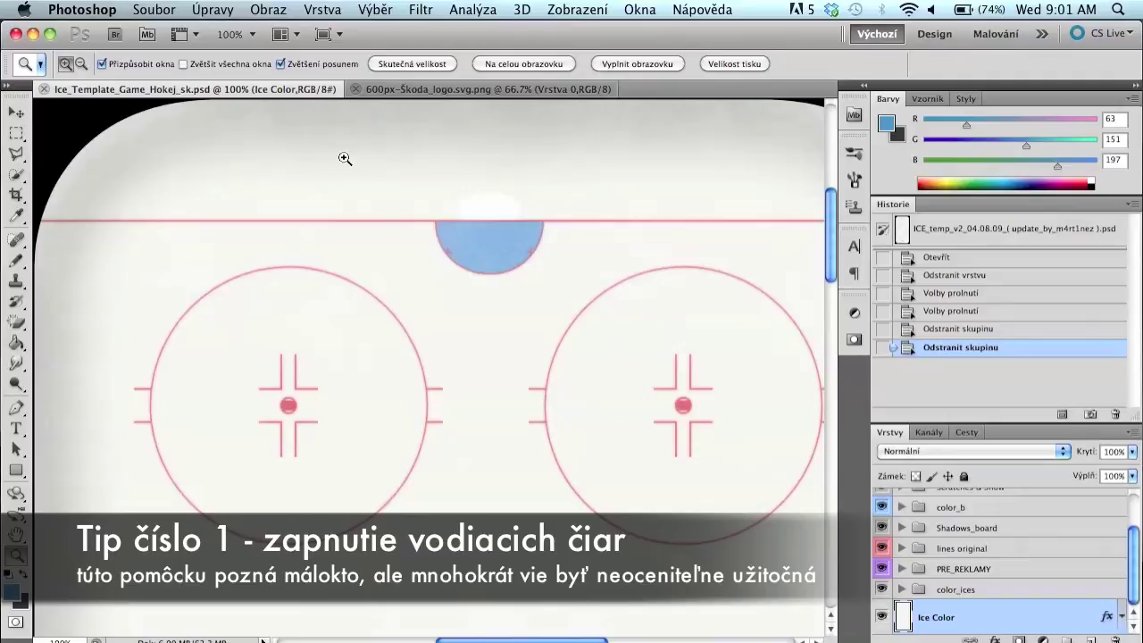
Show rulers on the hockey ice template via Zobrazení > Pravítka
click(577, 11)
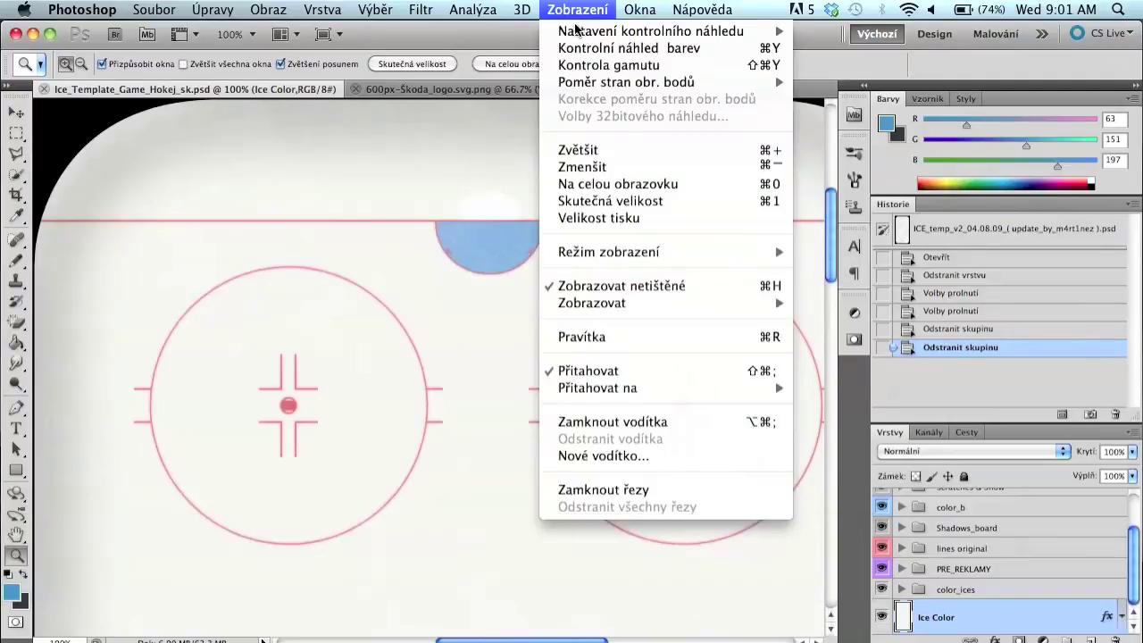
click(591, 337)
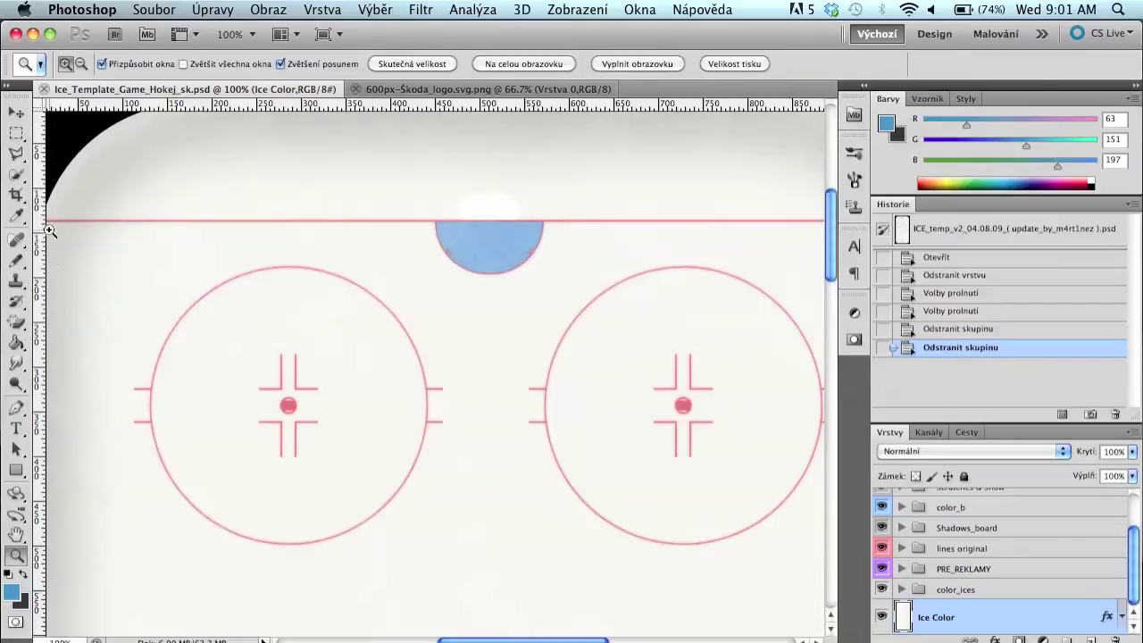
Place vertical and horizontal guides crossing at the left faceoff dot, then zoom in on it
drag(40, 217, 288, 458)
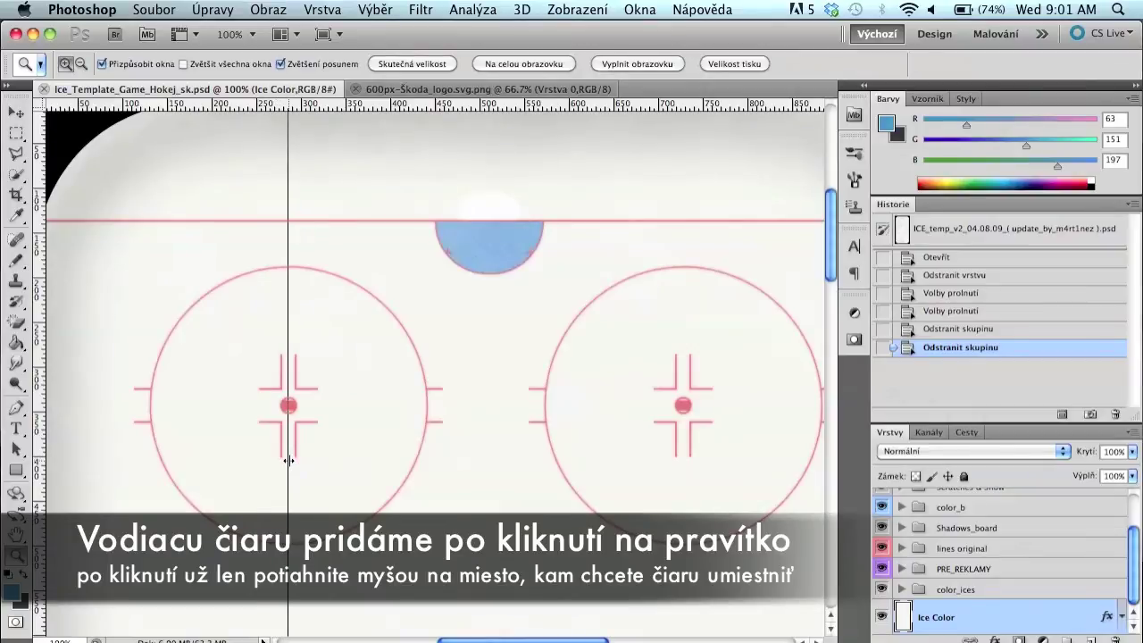
drag(288, 459, 288, 464)
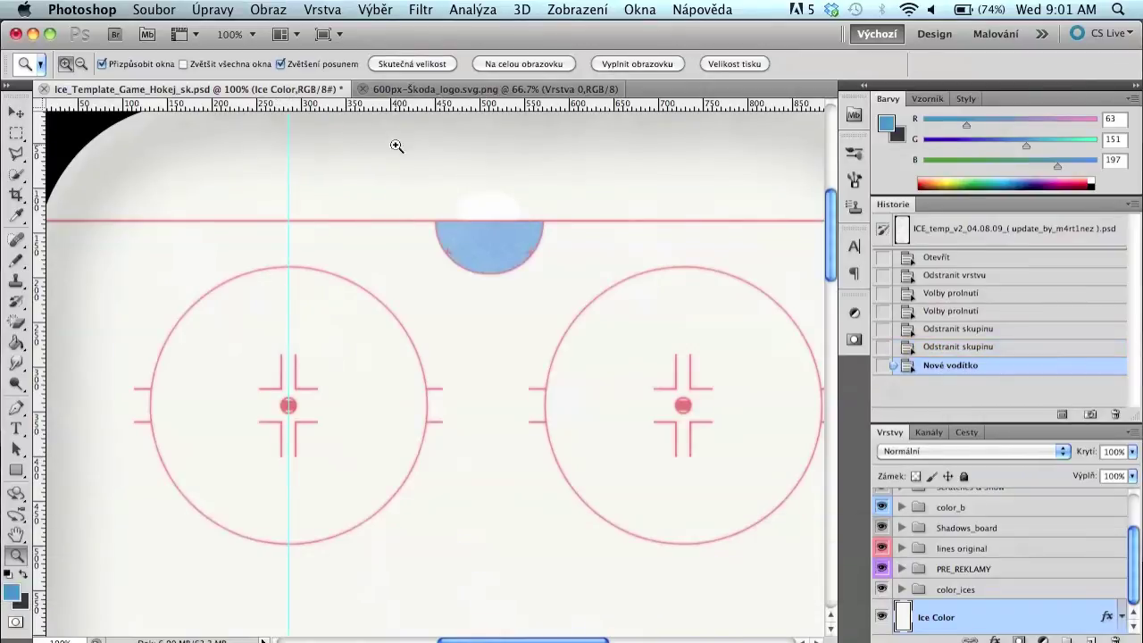
drag(386, 105, 357, 406)
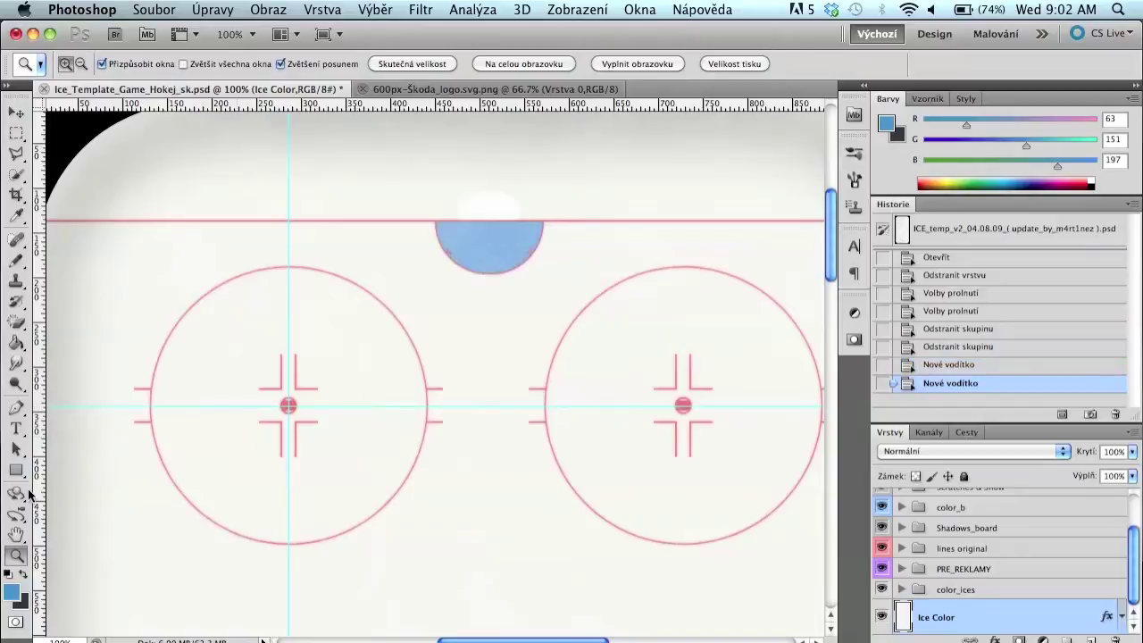
click(288, 406)
click(288, 406)
click(288, 406)
click(289, 407)
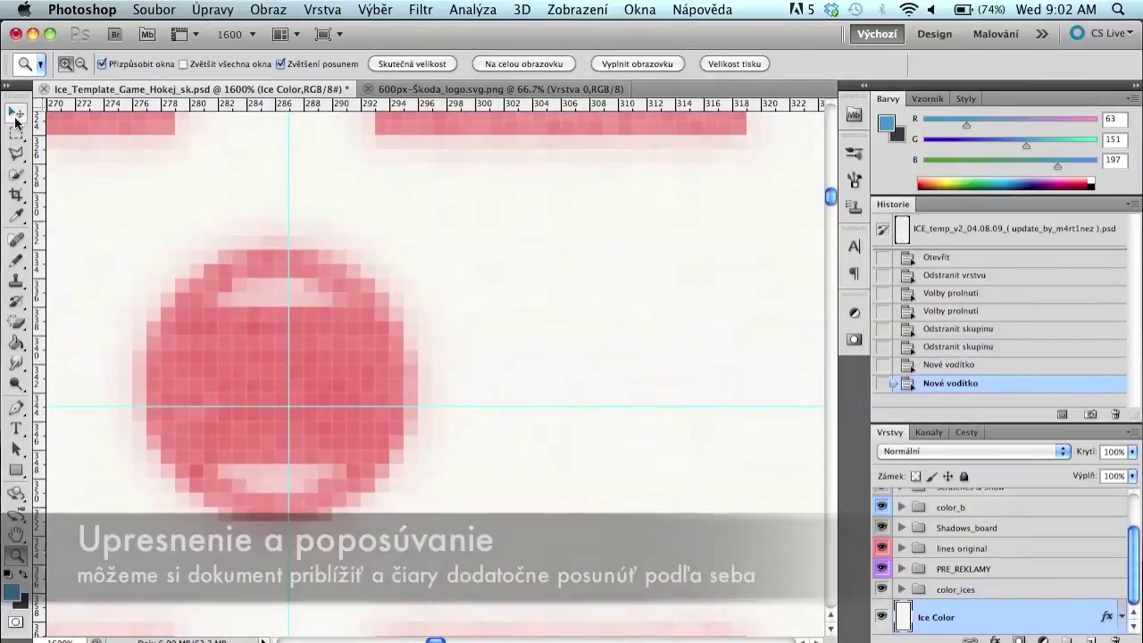
Centre both guides on the faceoff dot, return to 100% view, and switch to the logo document
click(16, 112)
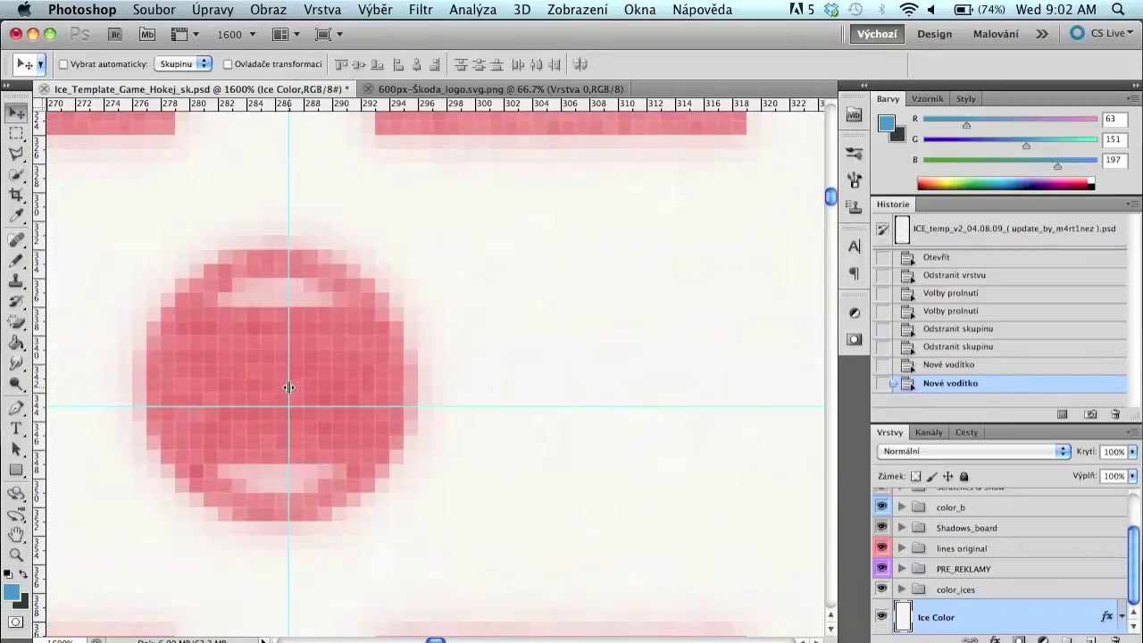
drag(287, 387, 274, 391)
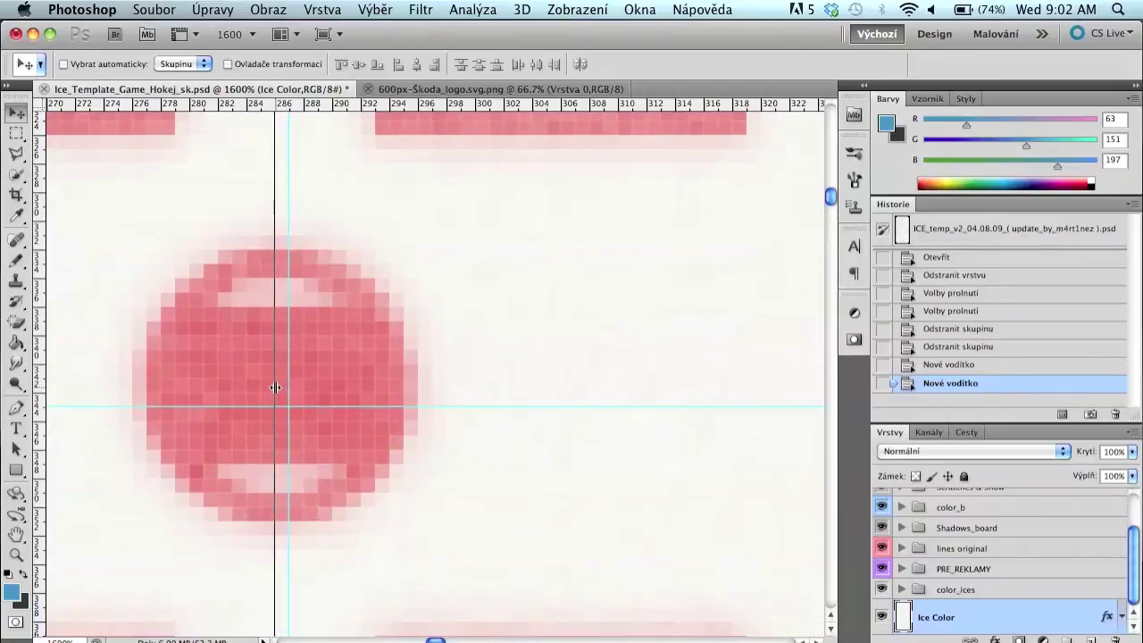
drag(290, 405, 297, 391)
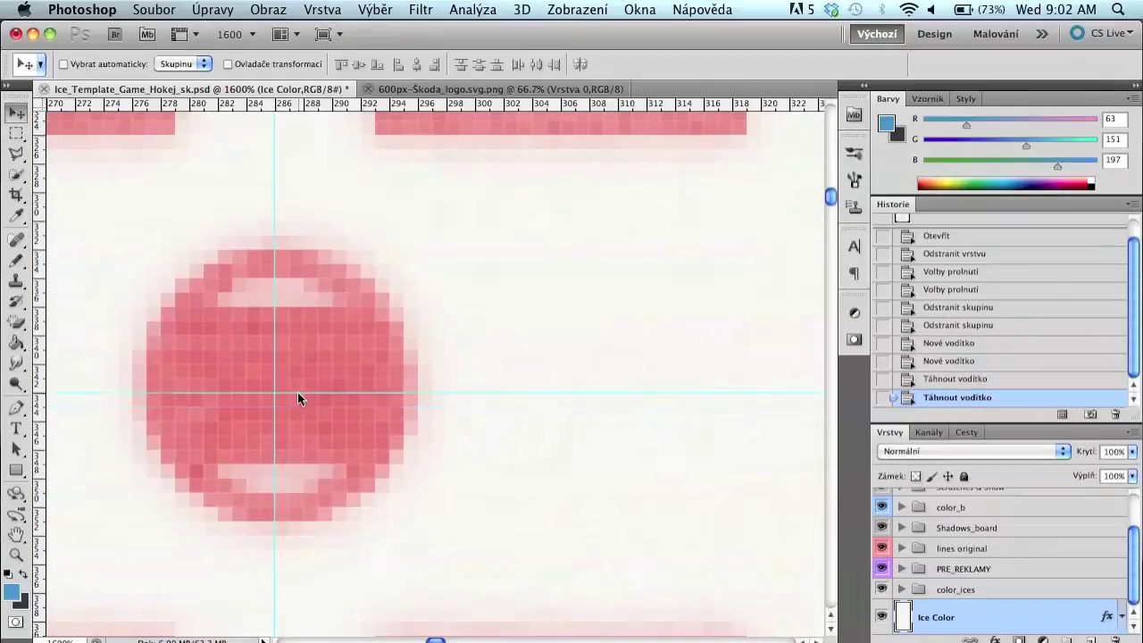
double_click(20, 556)
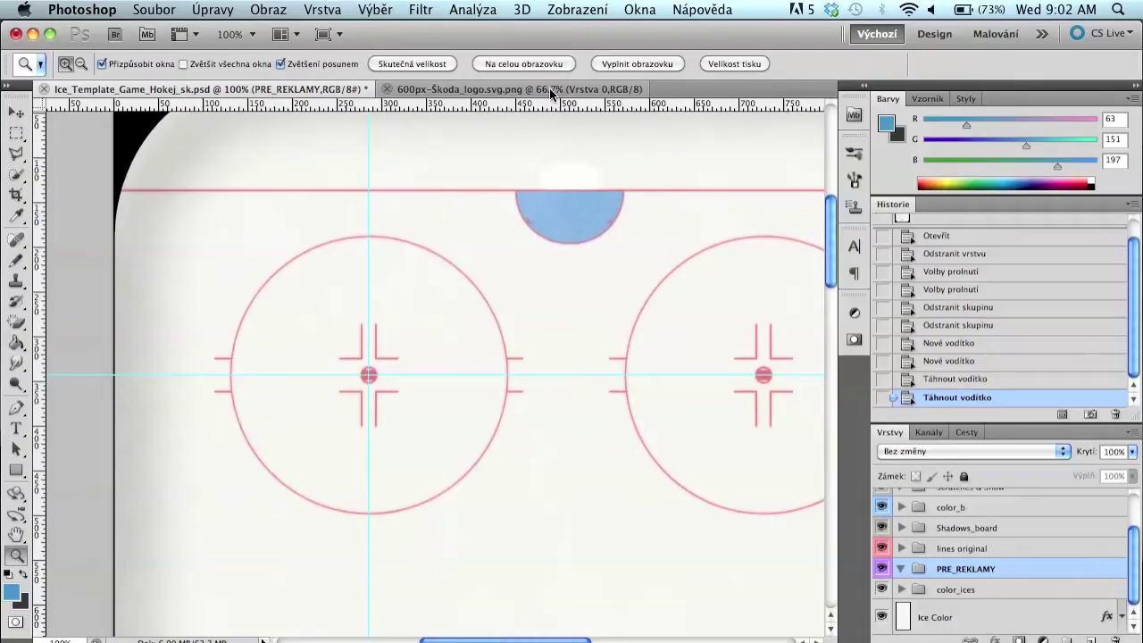
click(548, 90)
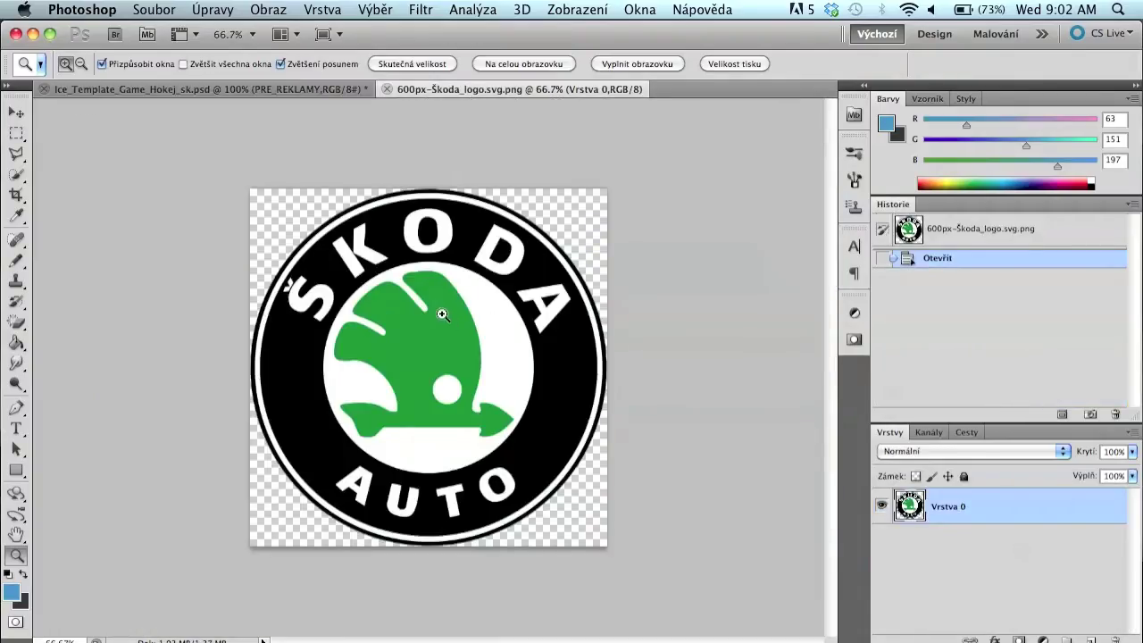
Paste the whole Škoda logo into the PRE_REKLAMY folder as layer 'Skoda kruh'
key(super+a)
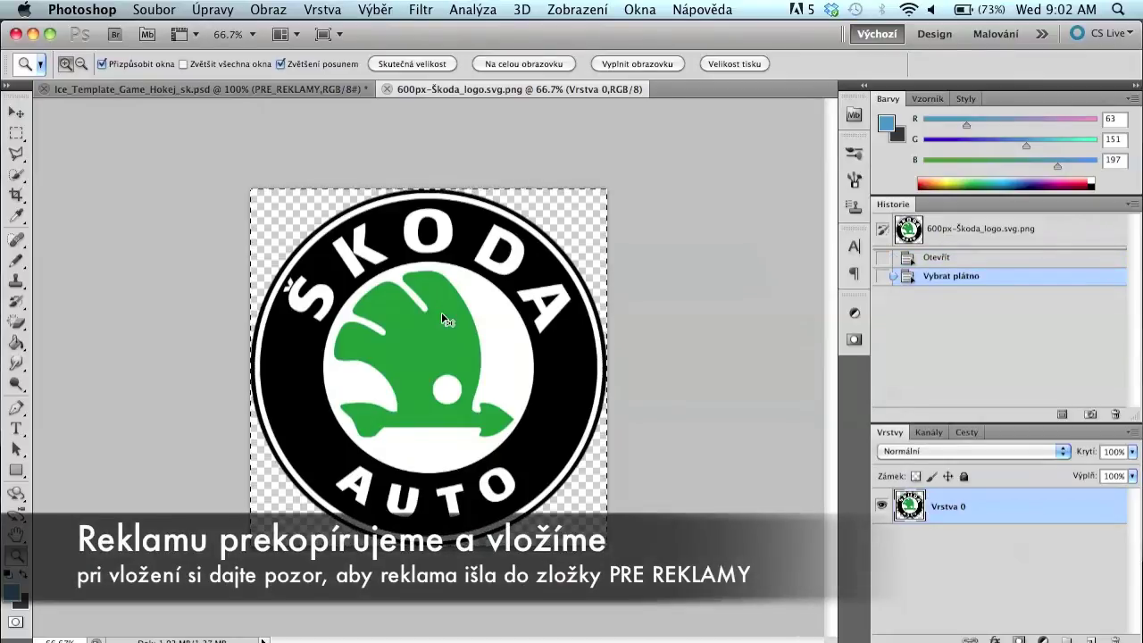
click(283, 93)
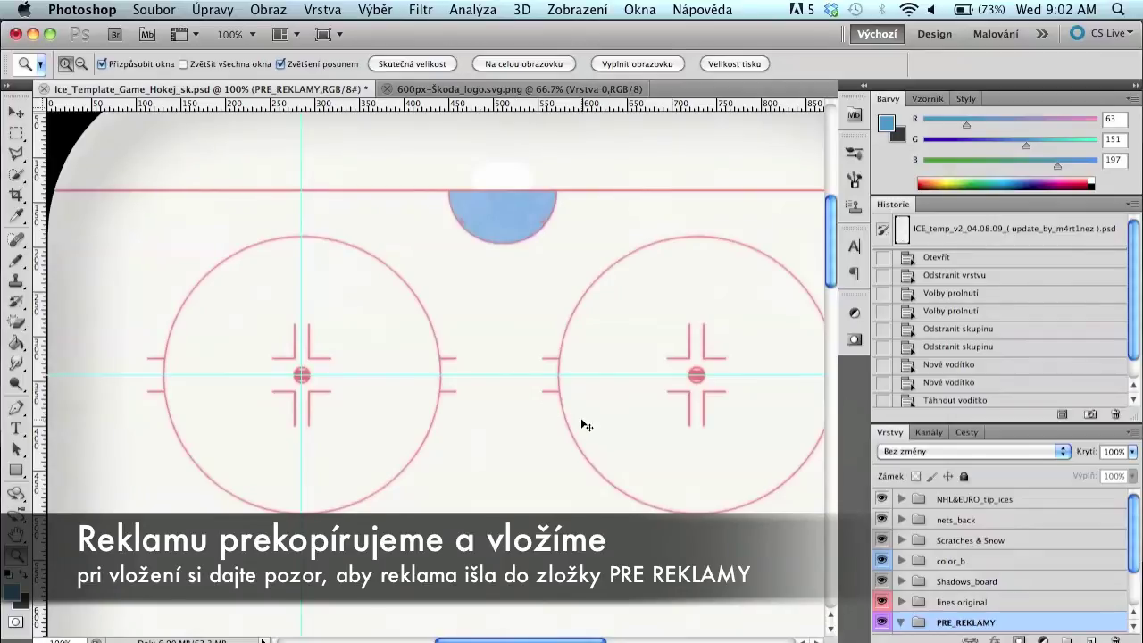
key(super+v)
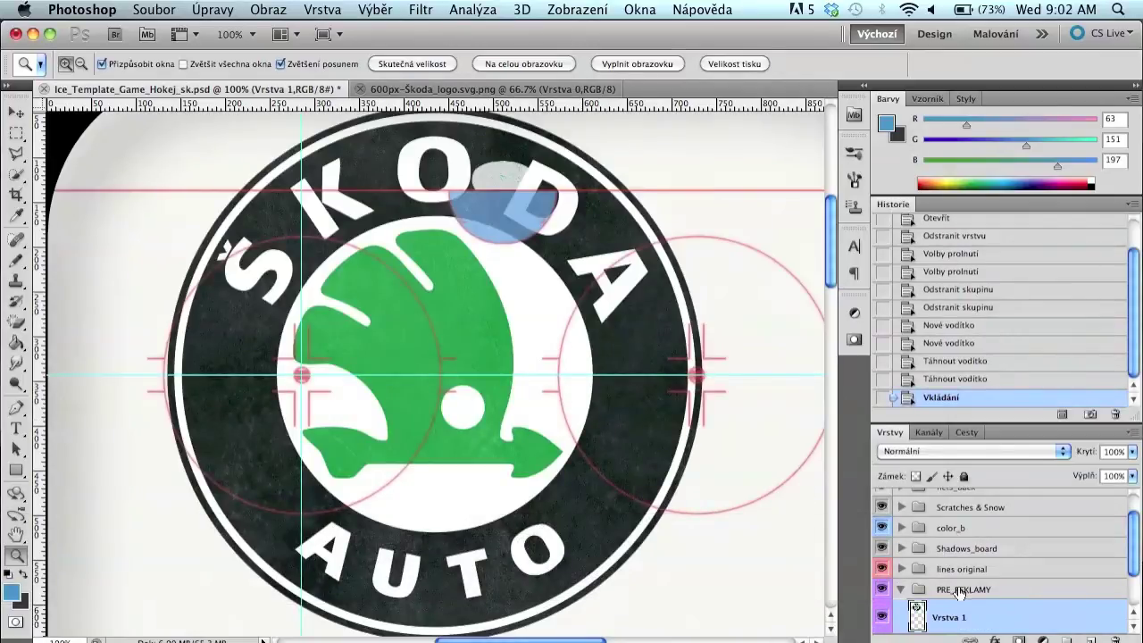
double_click(946, 616)
text(Skoda kru)
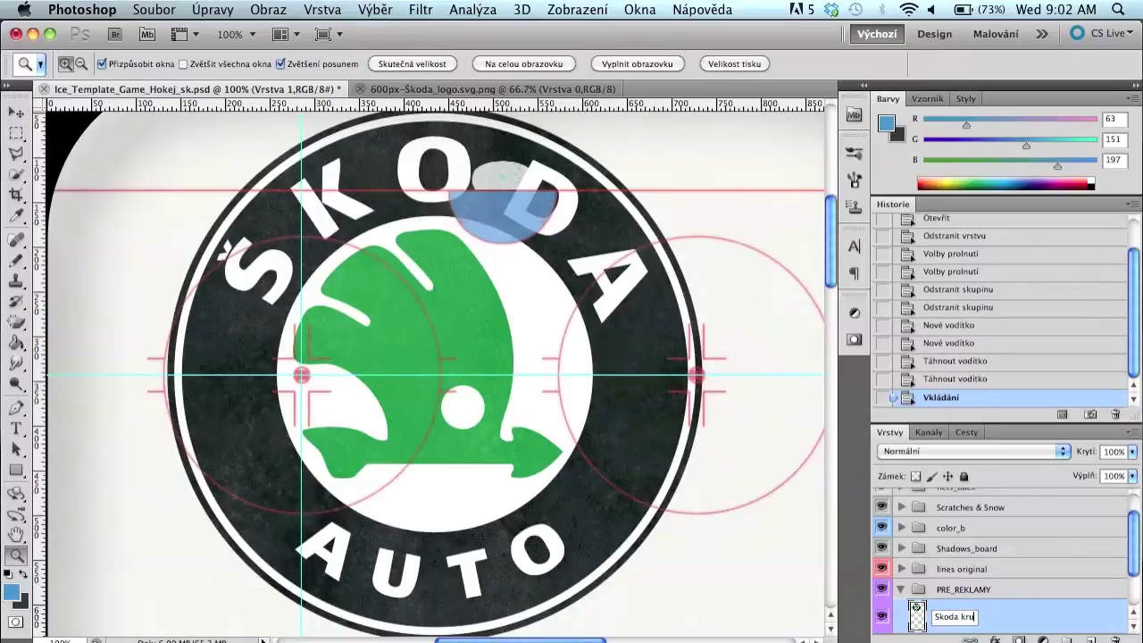
text(h)
key(Return)
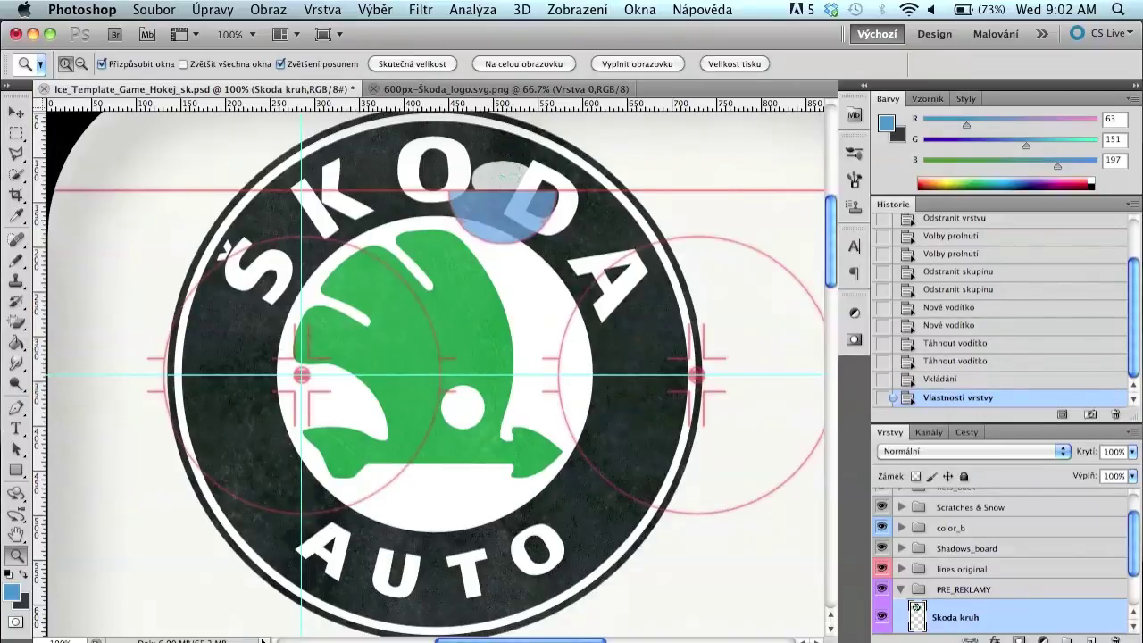
Free-transform the Skoda kruh logo to 89.32% scale and -45° rotation
click(212, 10)
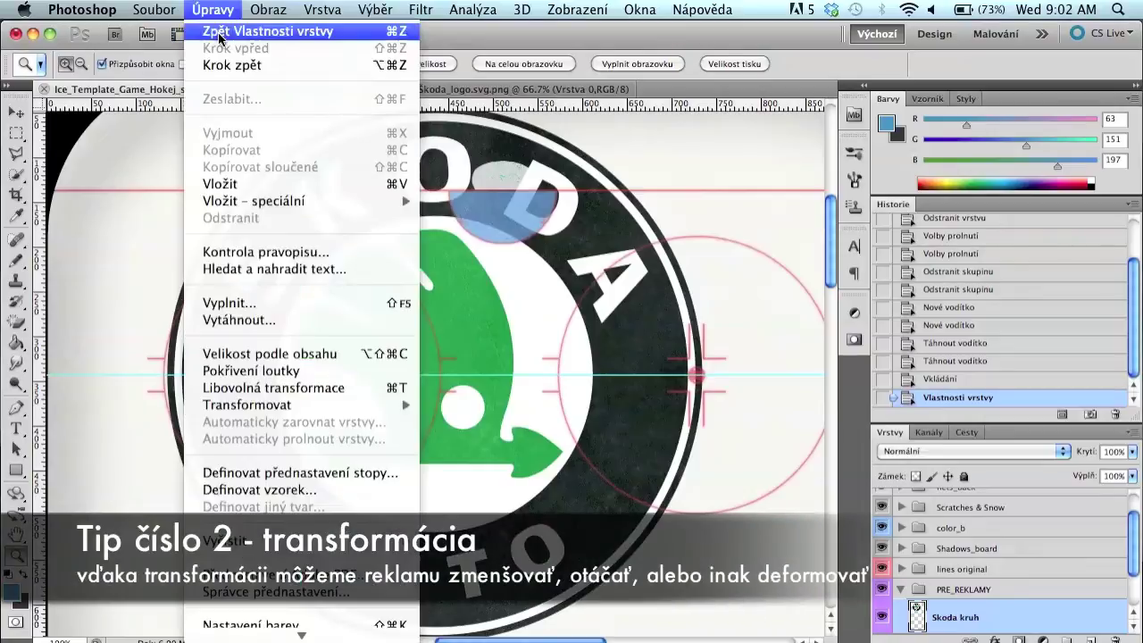
click(243, 388)
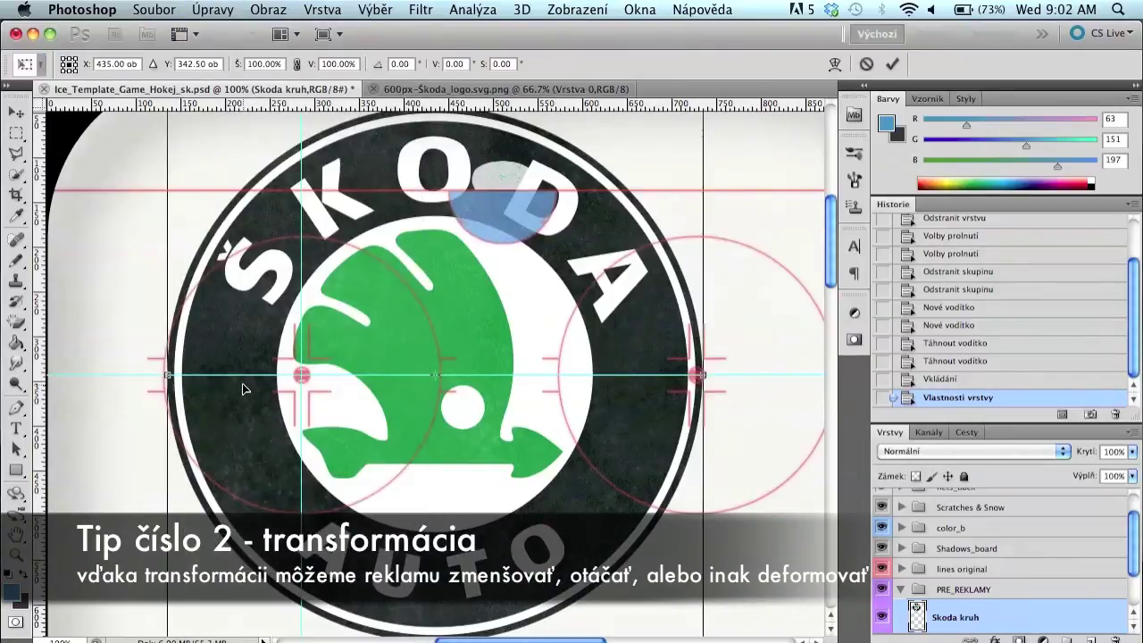
scroll(242, 388, down, 2)
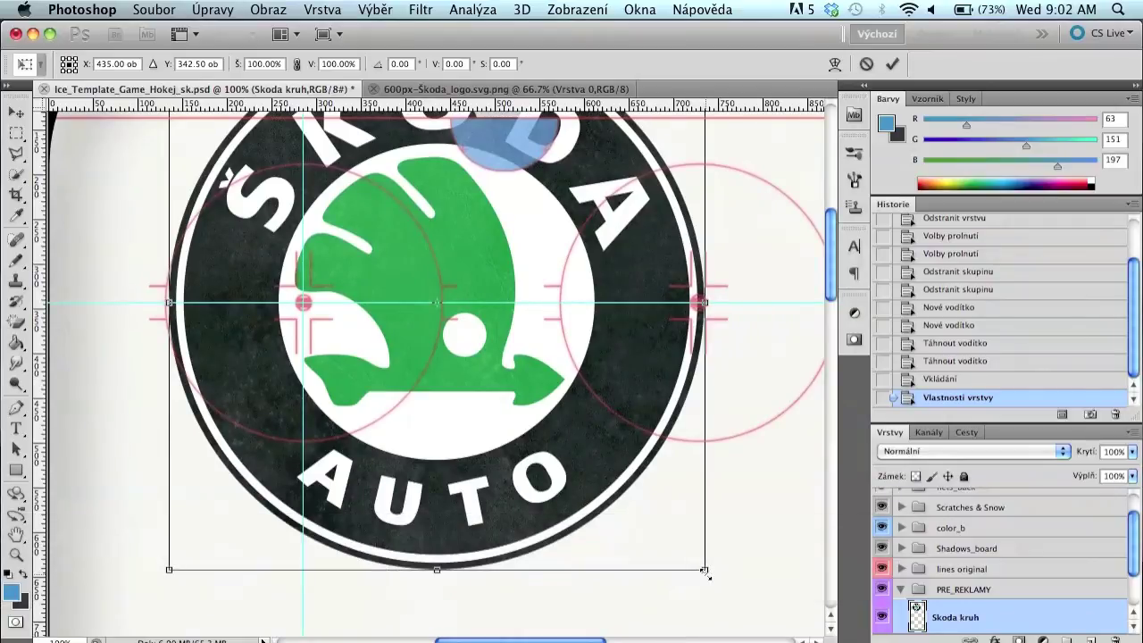
mouse_move(705, 570)
mouse_down()
mouse_move(637, 529)
mouse_move(592, 549)
mouse_move(732, 461)
mouse_move(767, 424)
mouse_up()
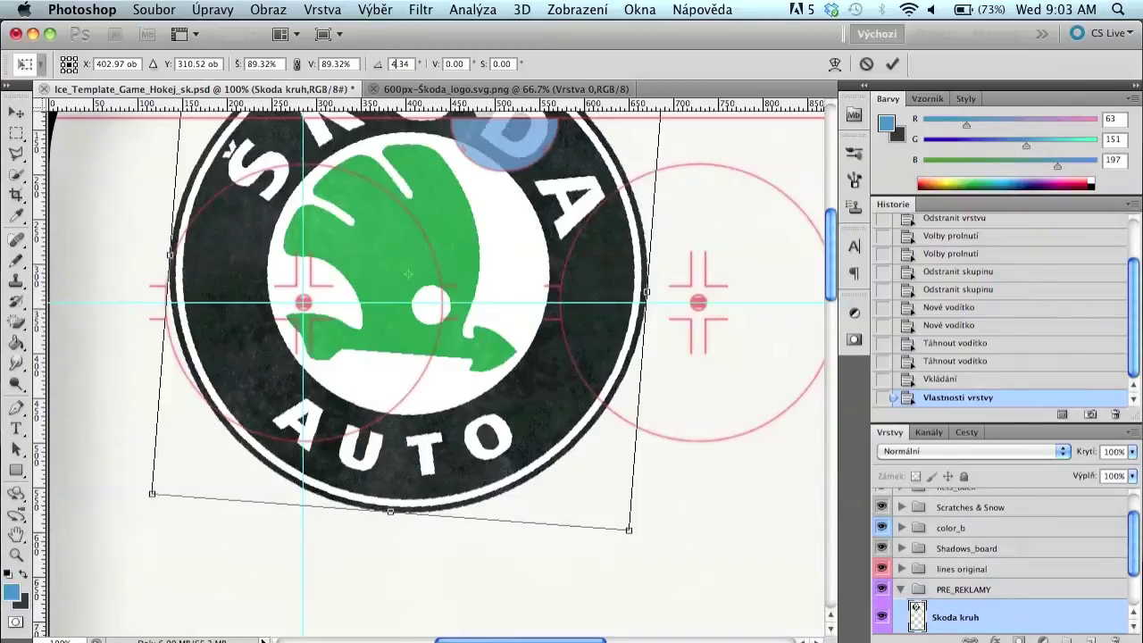
drag(455, 105, 582, 264)
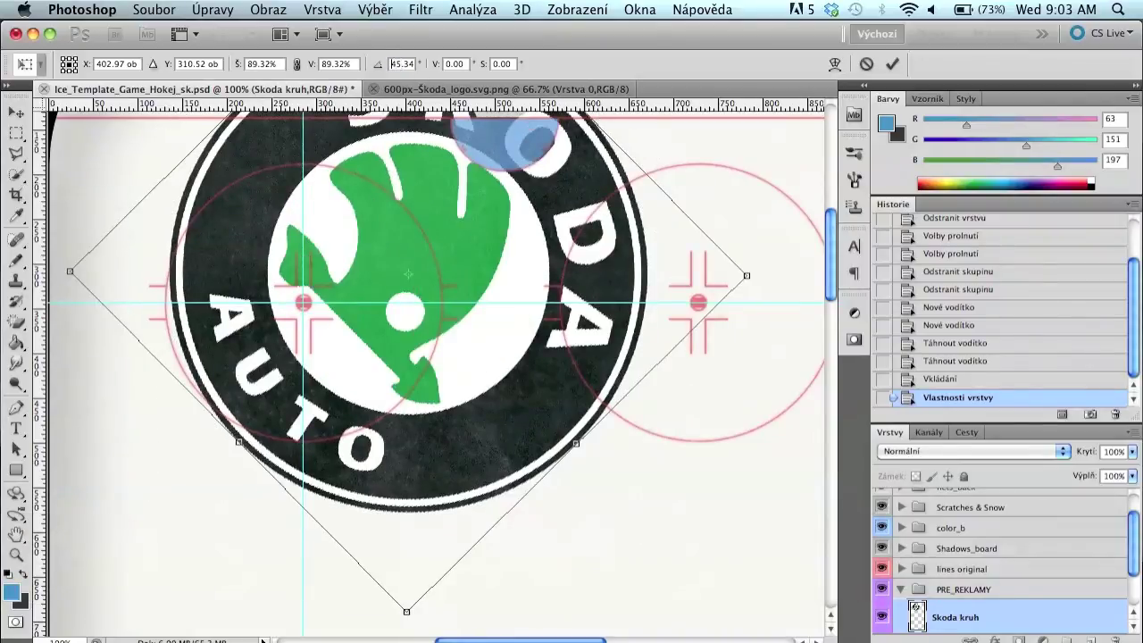
text(-)
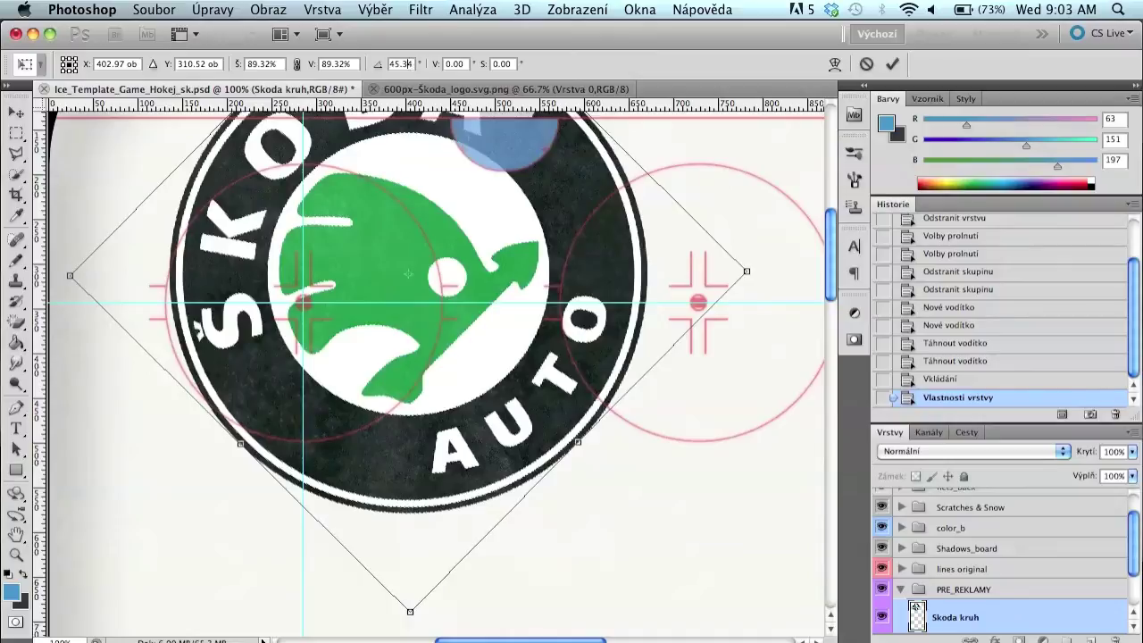
key(BackSpace)
key(BackSpace)
text(0)
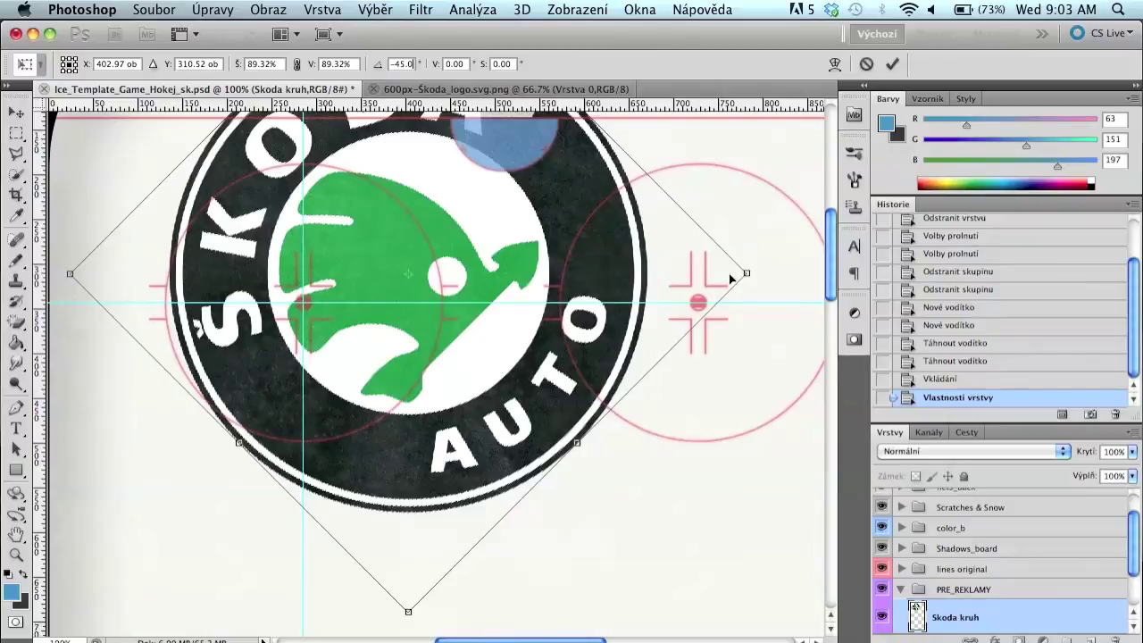
Shrink the tilted logo to 52.75%, centre it on the left faceoff dot, and apply
drag(748, 273, 633, 284)
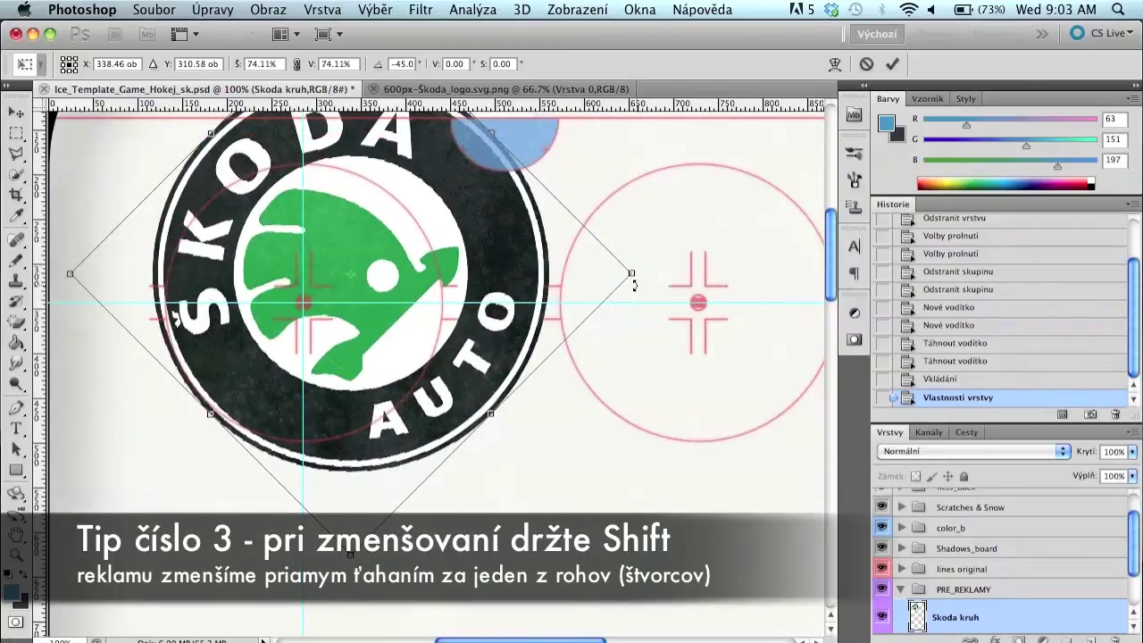
drag(633, 274, 474, 299)
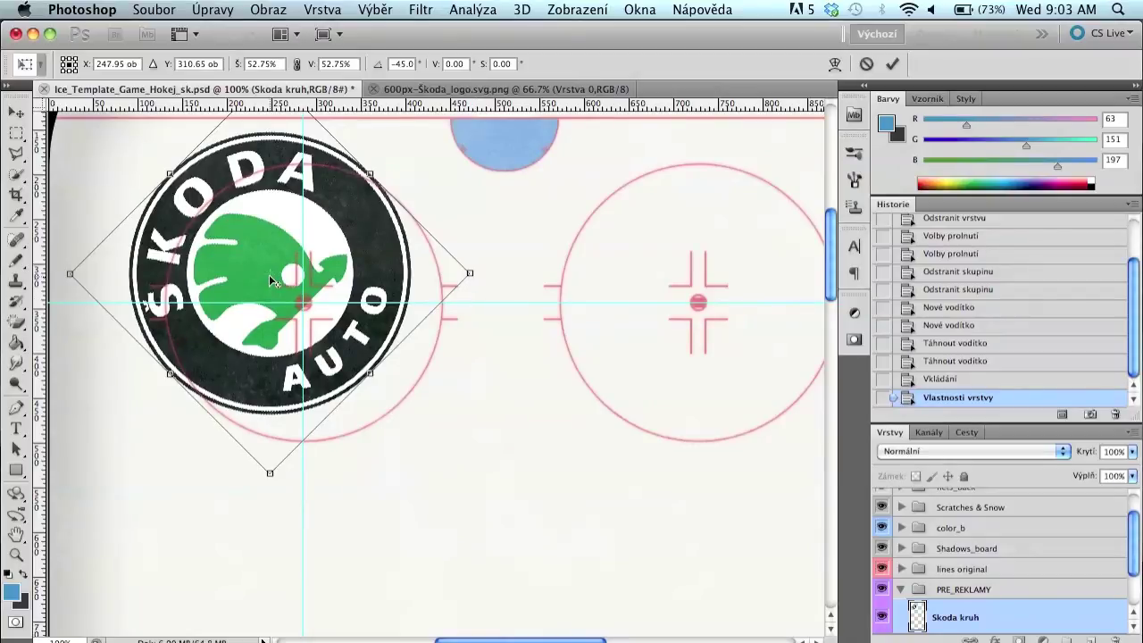
drag(231, 271, 263, 301)
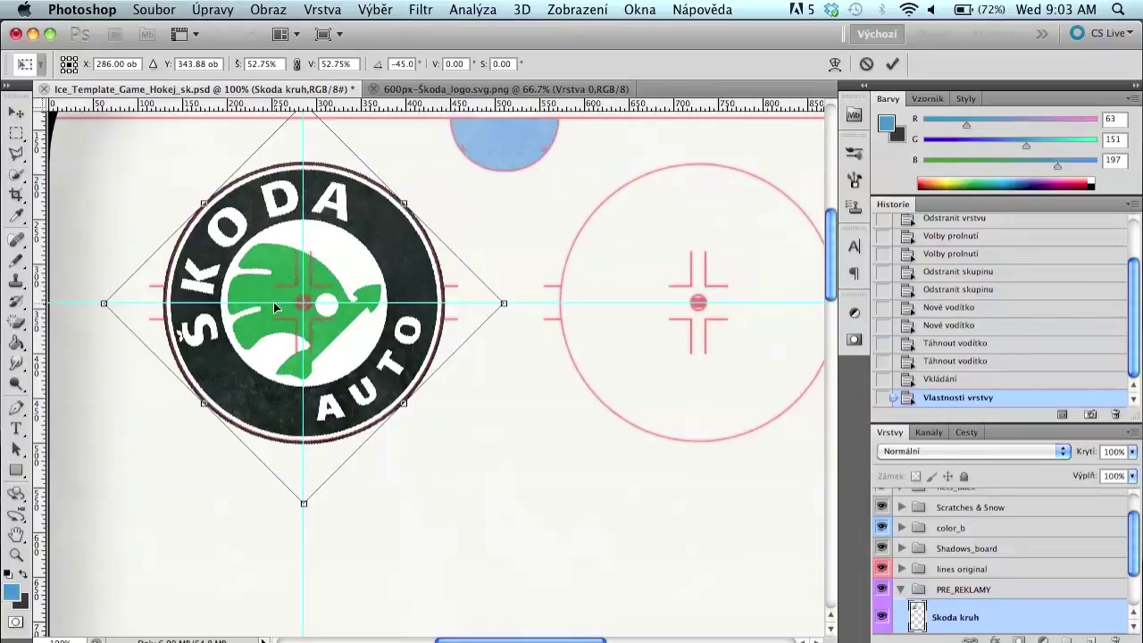
click(17, 112)
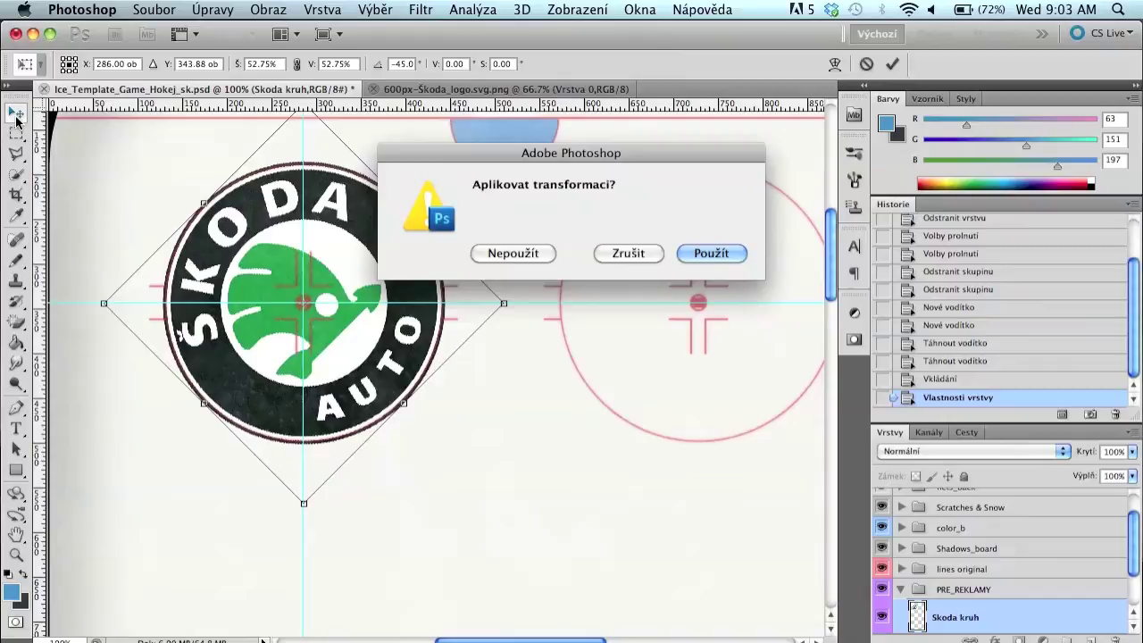
click(727, 253)
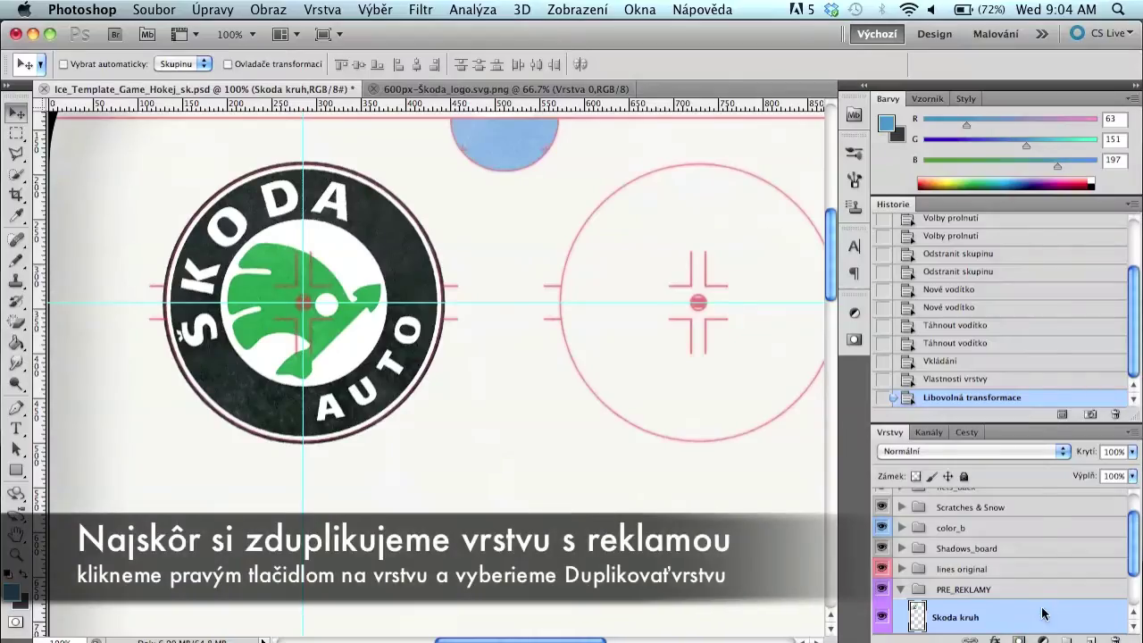
Duplicate the Skoda kruh layer as 'Skoda kruh kopie'
right_click(1015, 617)
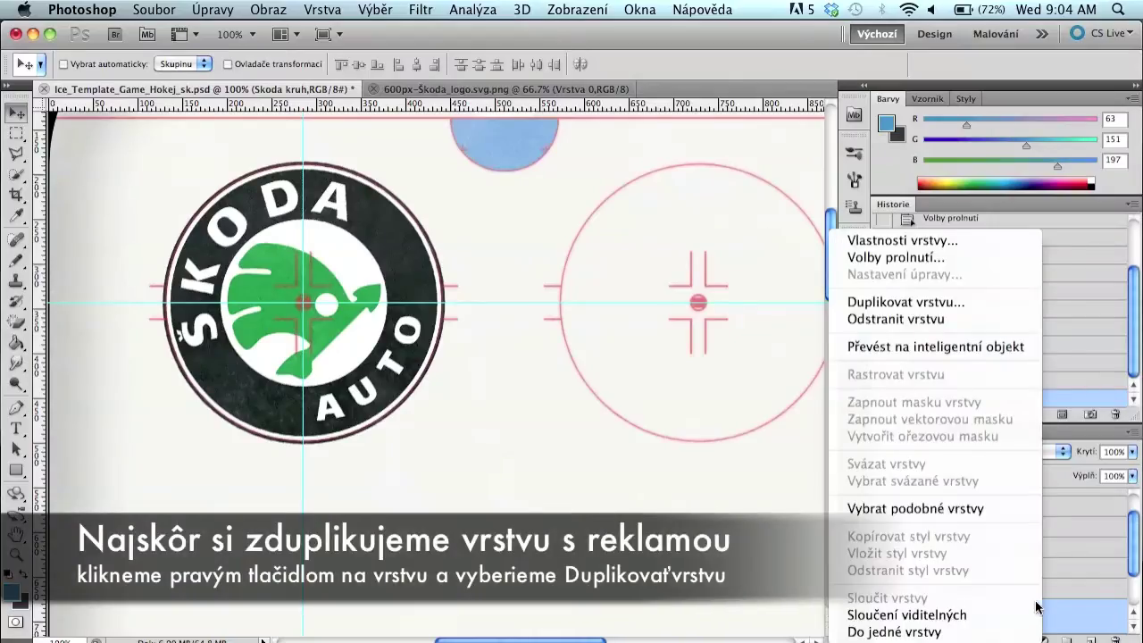
click(924, 304)
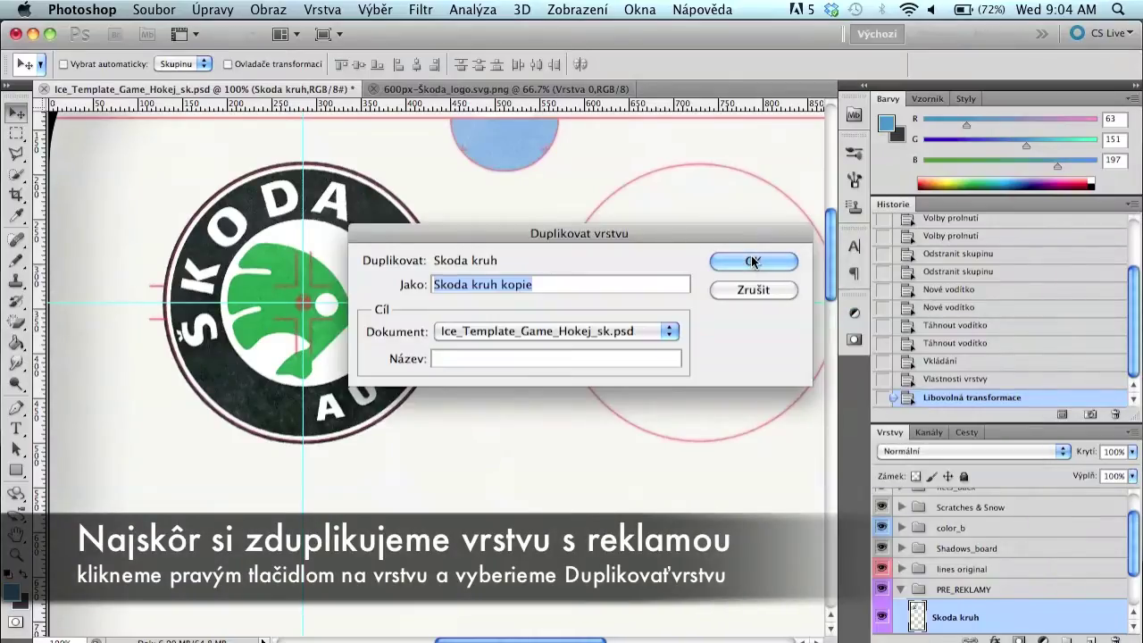
click(751, 257)
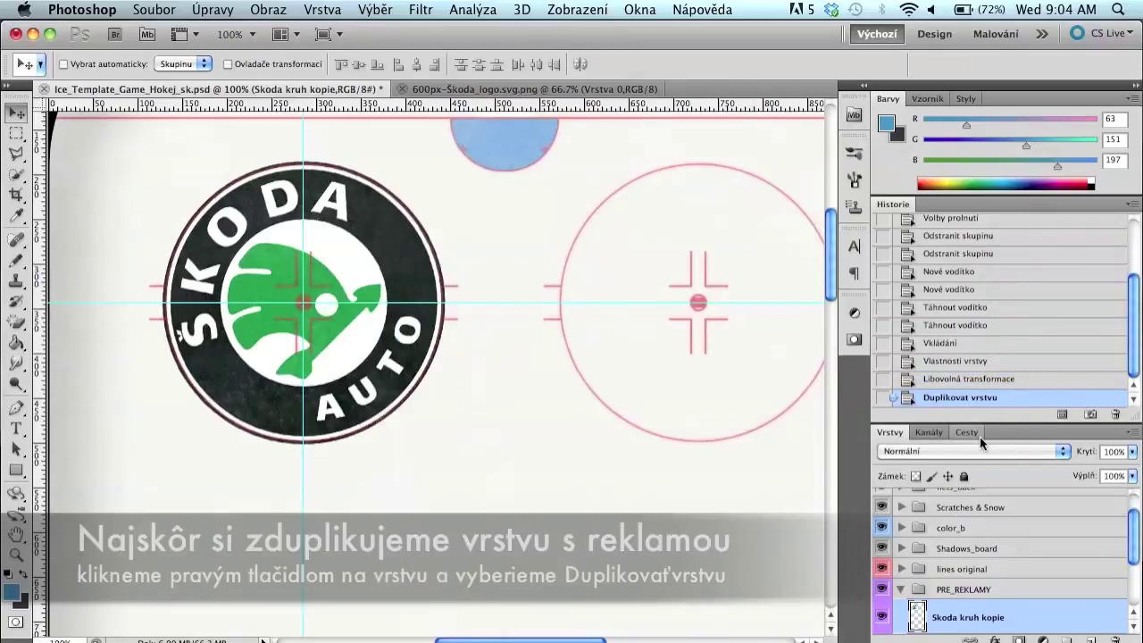
Apply a Gaussian blur of radius 2.3 to the original Skoda kruh layer
scroll(989, 573, down, 2)
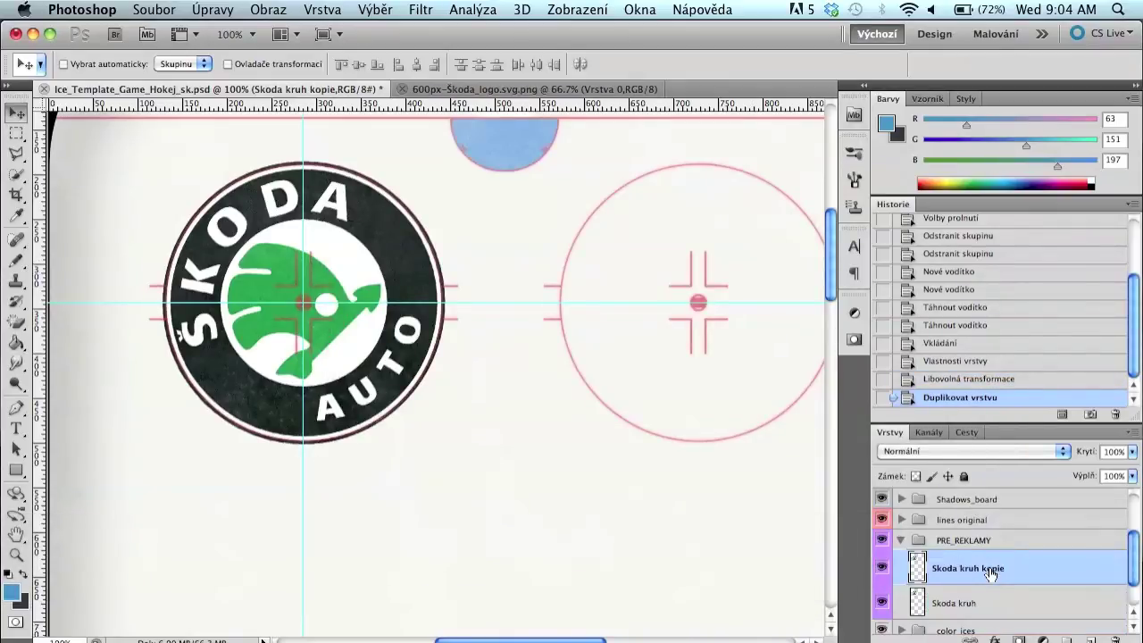
click(968, 603)
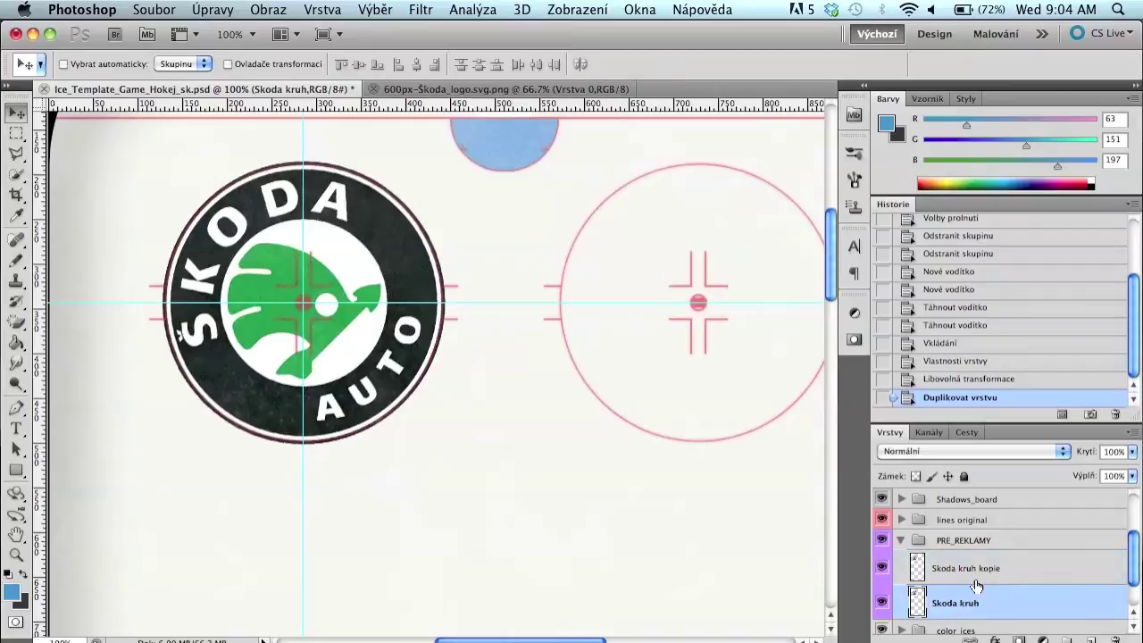
click(422, 10)
mouse_move(452, 201)
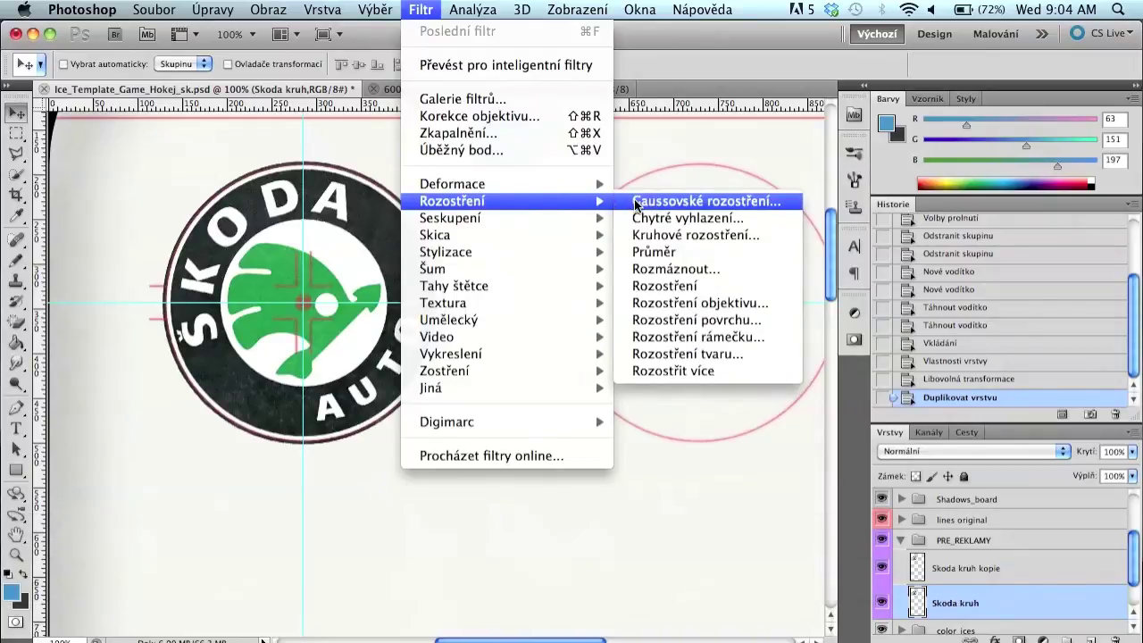
click(635, 204)
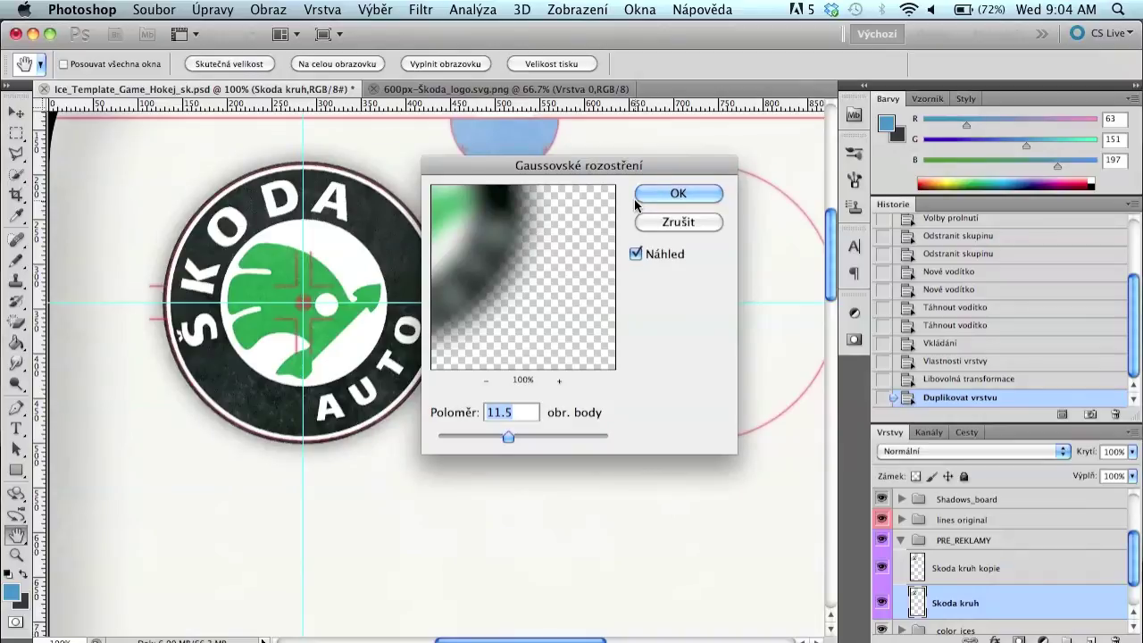
click(488, 434)
drag(488, 435, 458, 438)
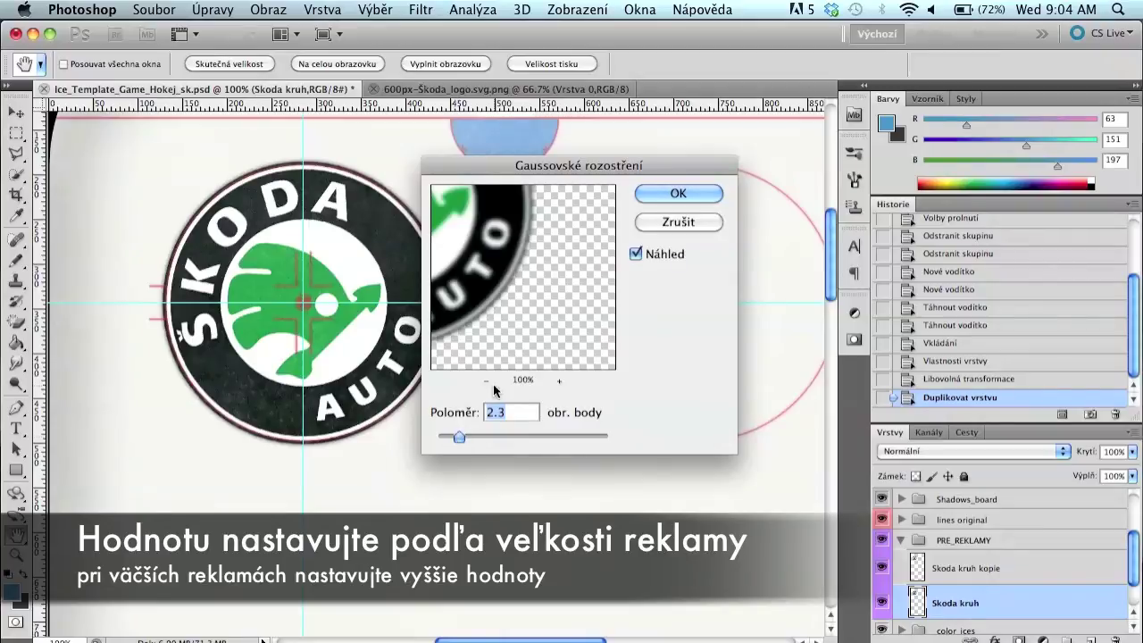
click(679, 194)
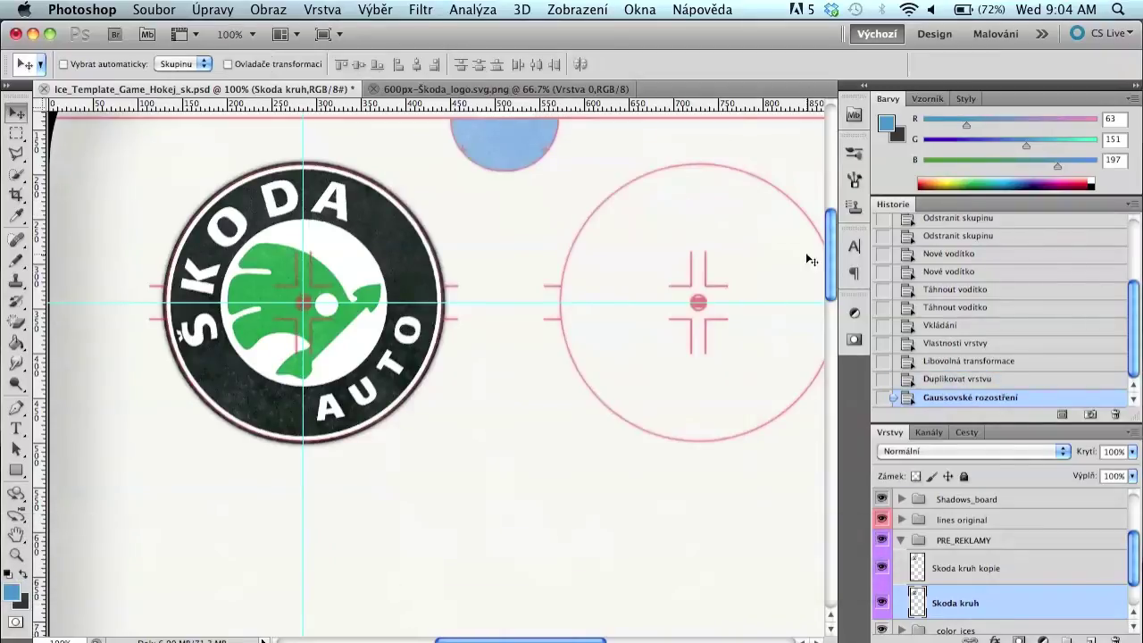
Set the Skoda kruh kopie layer to Ztmavit blend mode at 60% opacity
click(966, 566)
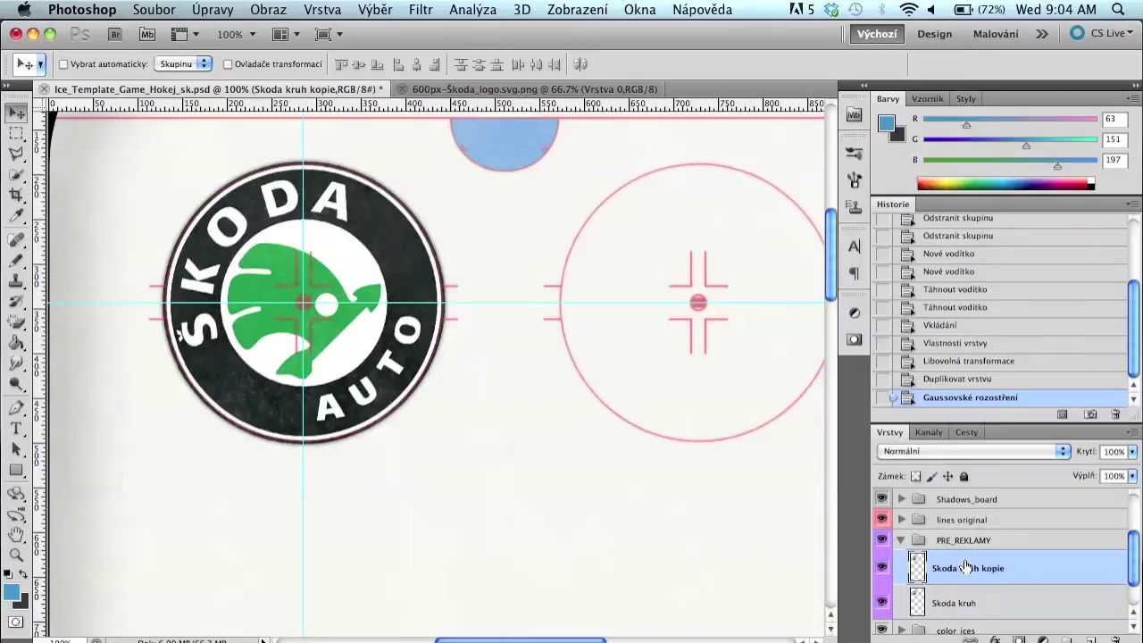
double_click(1045, 573)
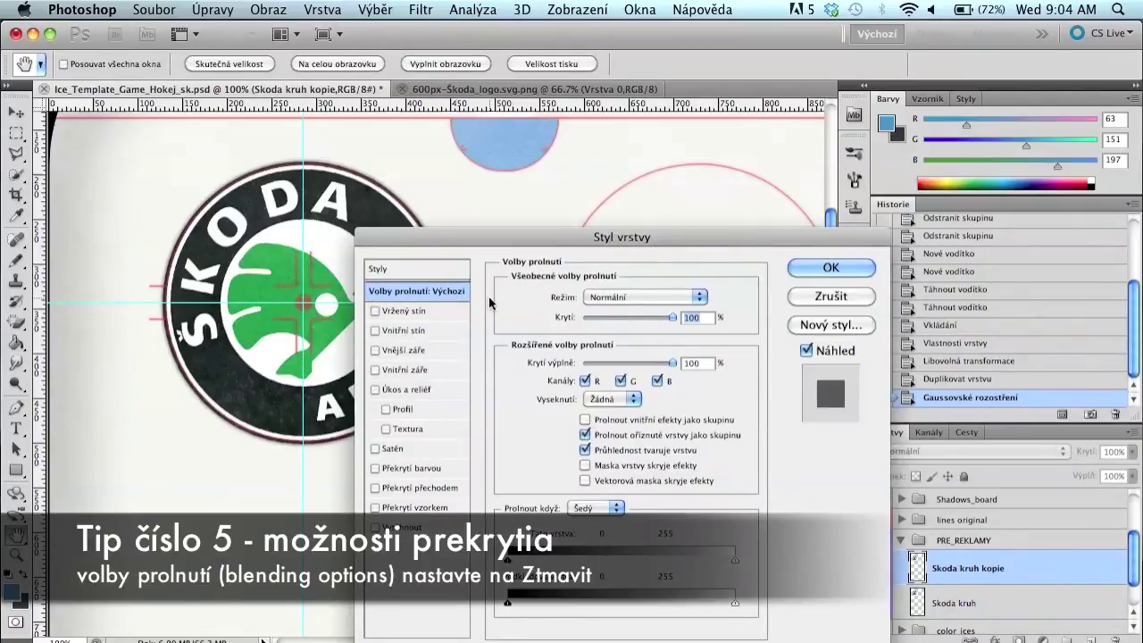
click(608, 297)
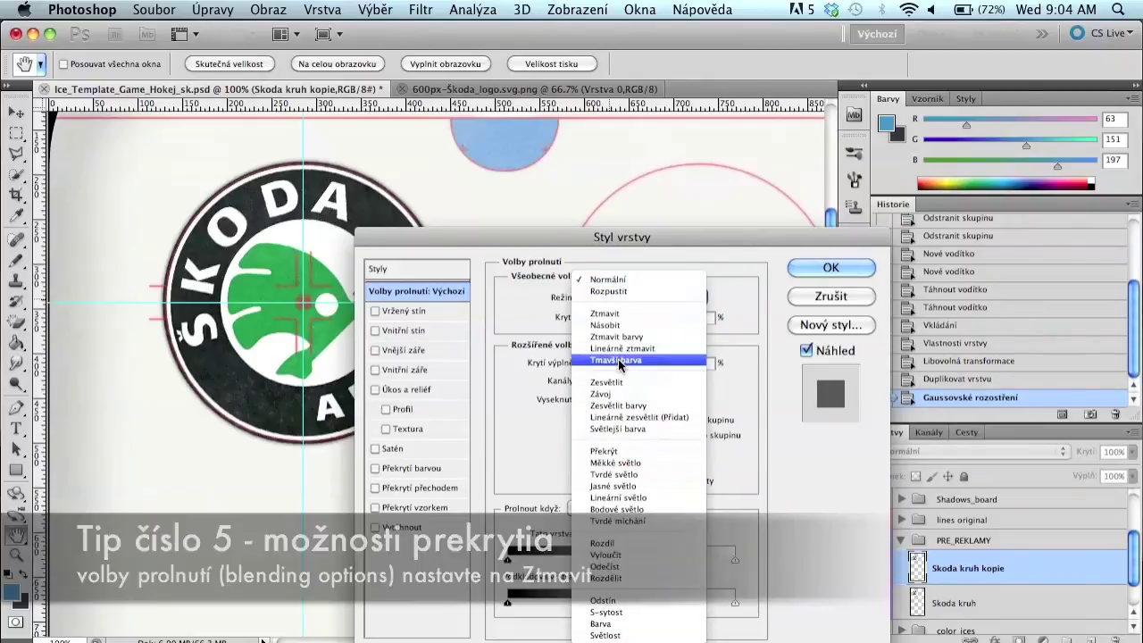
click(624, 313)
drag(671, 317, 578, 321)
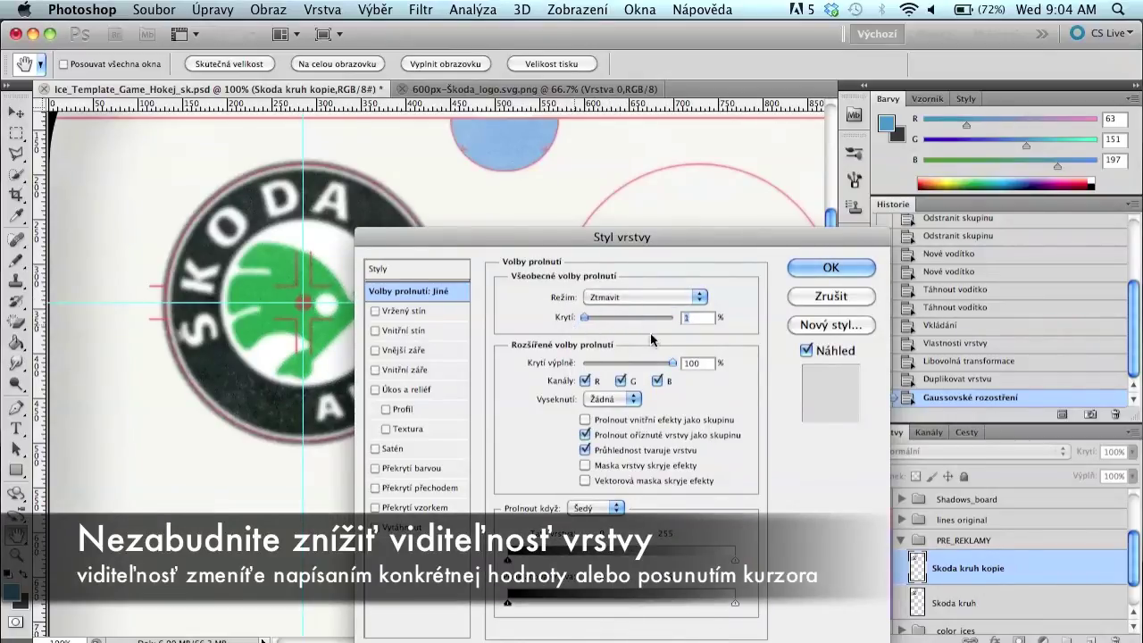
drag(583, 317, 637, 317)
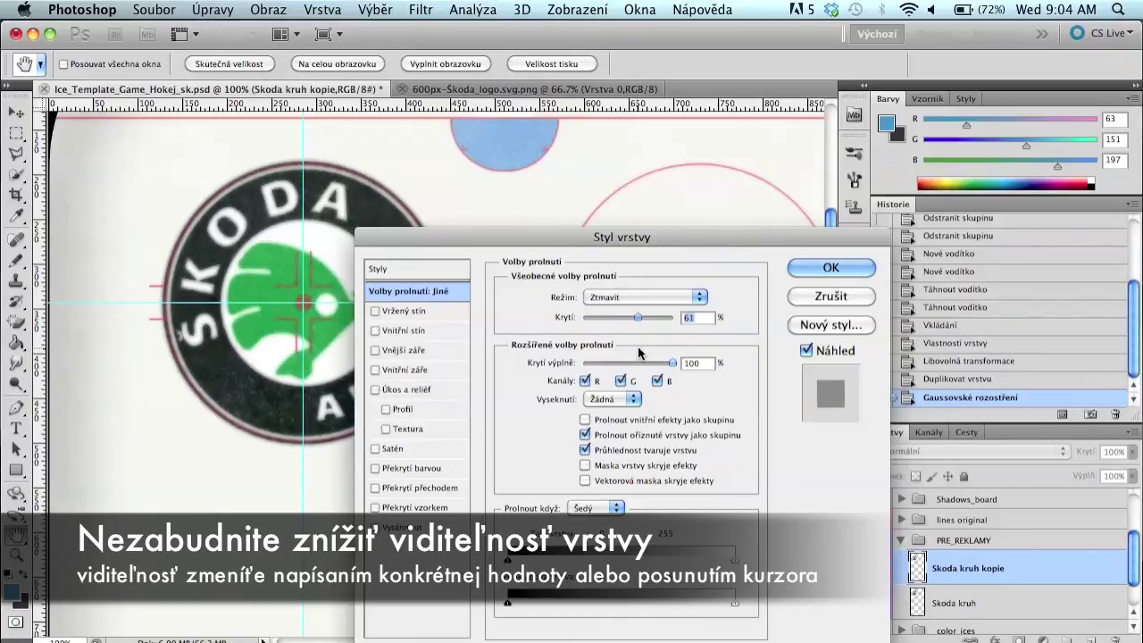
drag(638, 350, 637, 350)
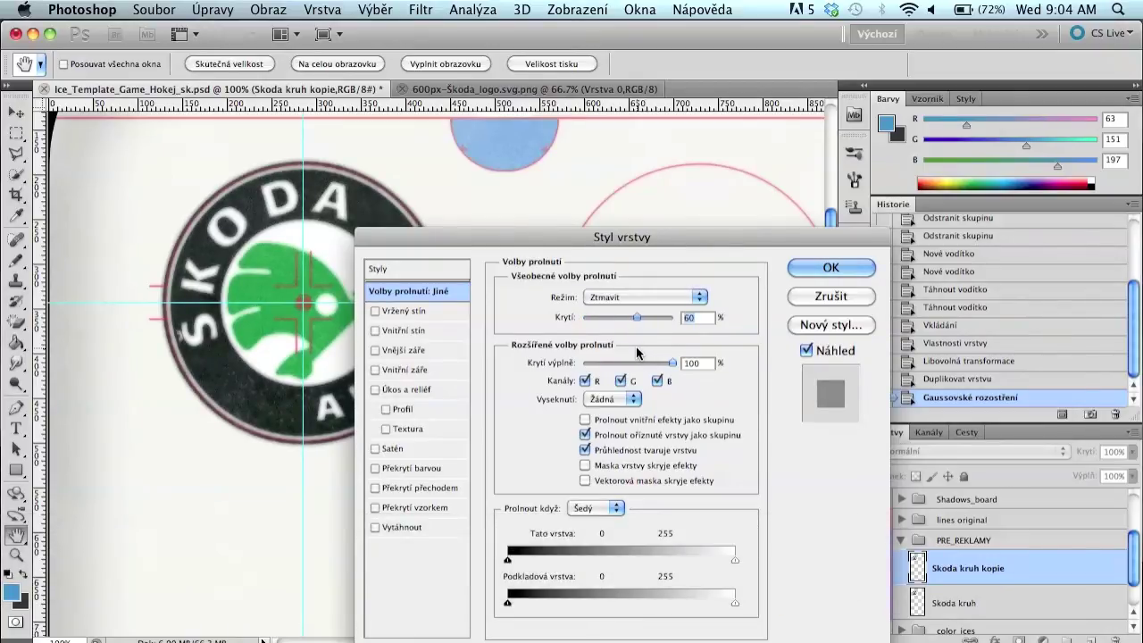
click(830, 268)
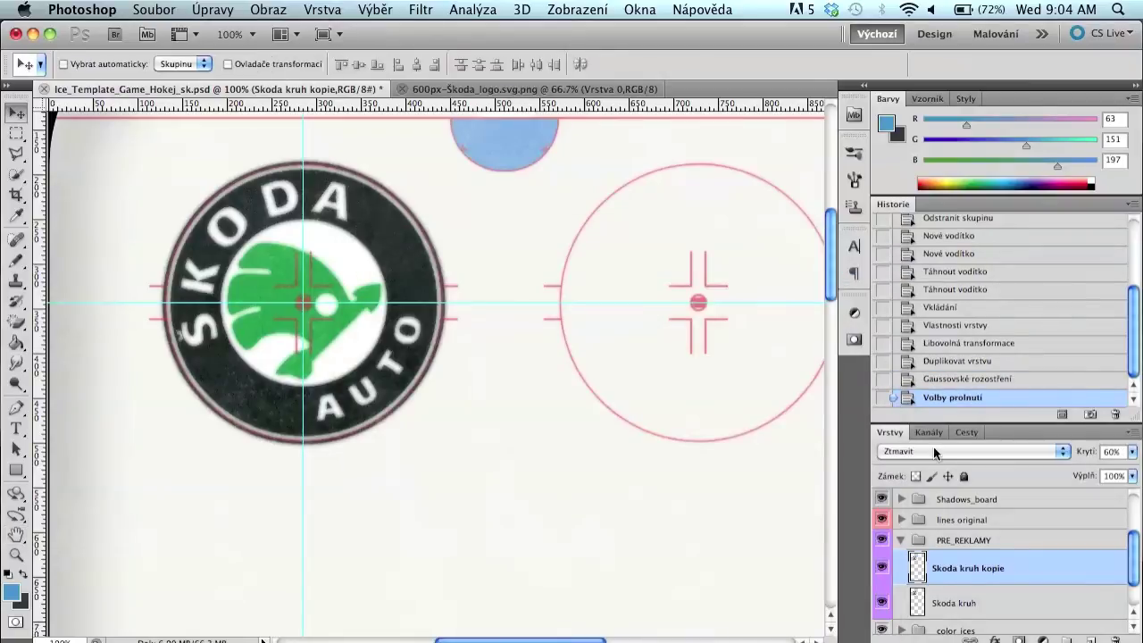
Lower the blurred Skoda kruh layer's opacity to 41%
double_click(989, 601)
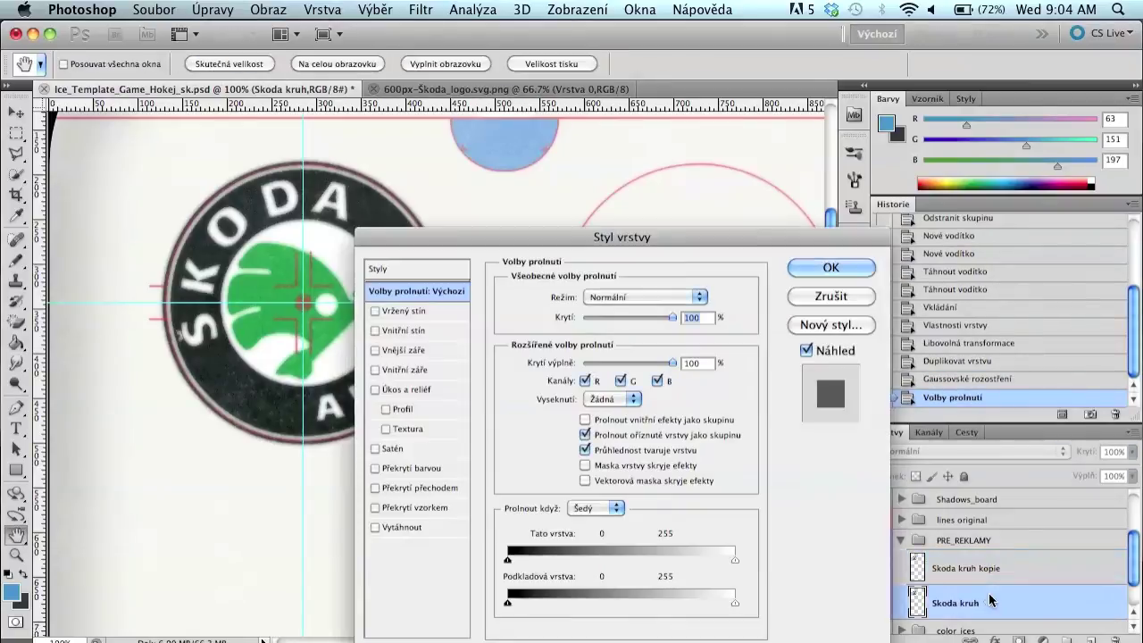
mouse_move(674, 321)
mouse_down()
mouse_move(609, 319)
mouse_move(566, 347)
mouse_move(622, 361)
mouse_up()
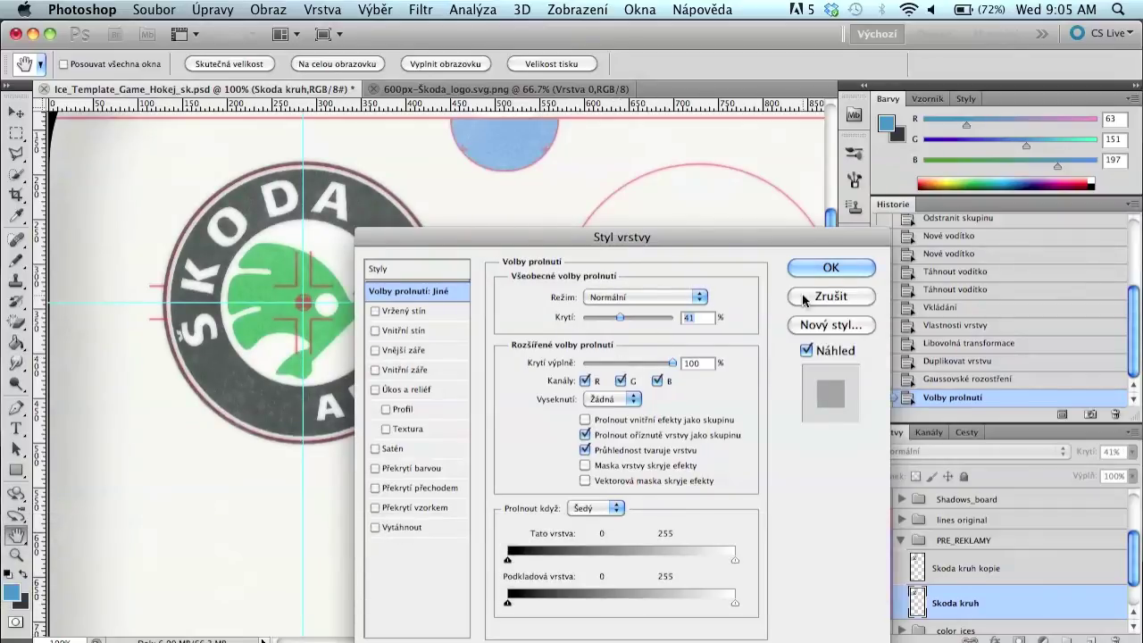
click(825, 270)
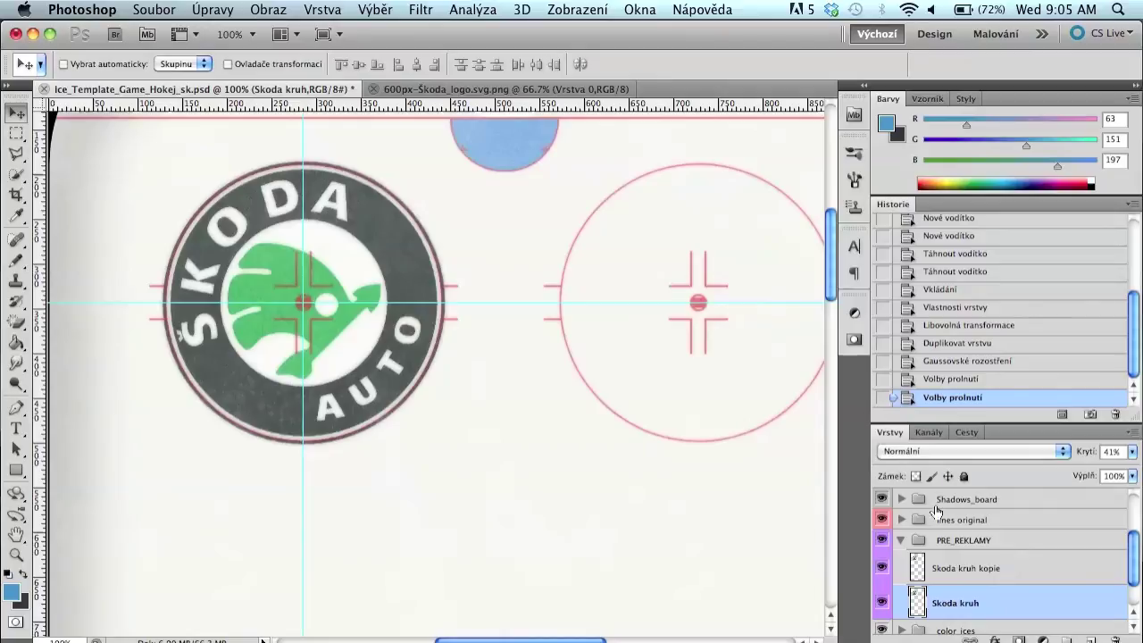
scroll(942, 555, up, 4)
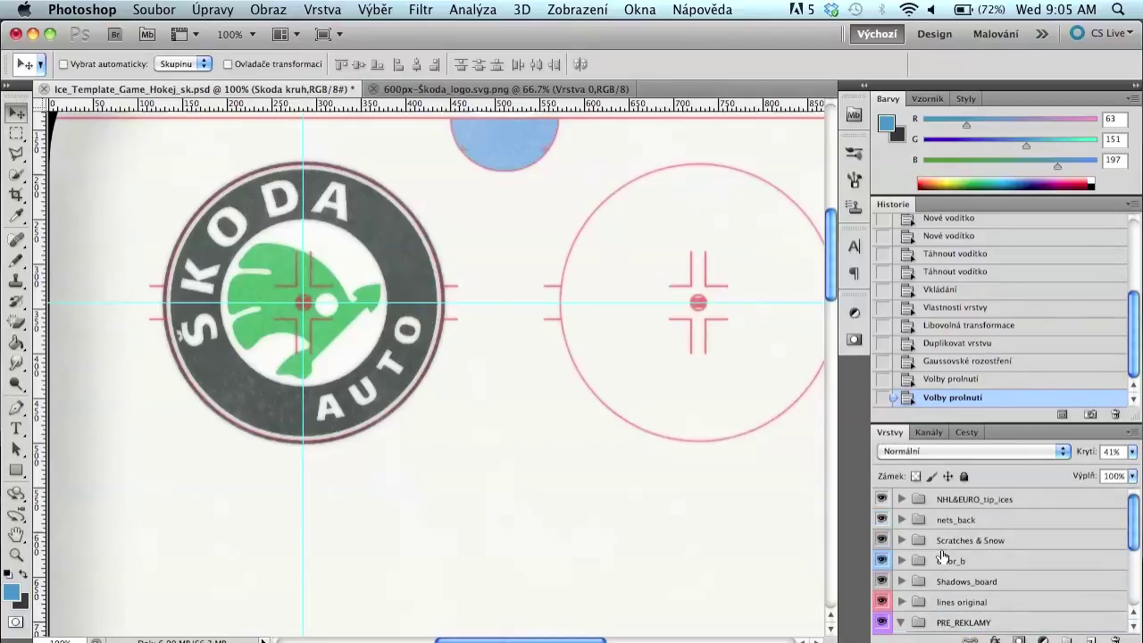
Expand Scratches & Snow and set the Scratches layer opacity to 56%
click(901, 540)
double_click(1048, 600)
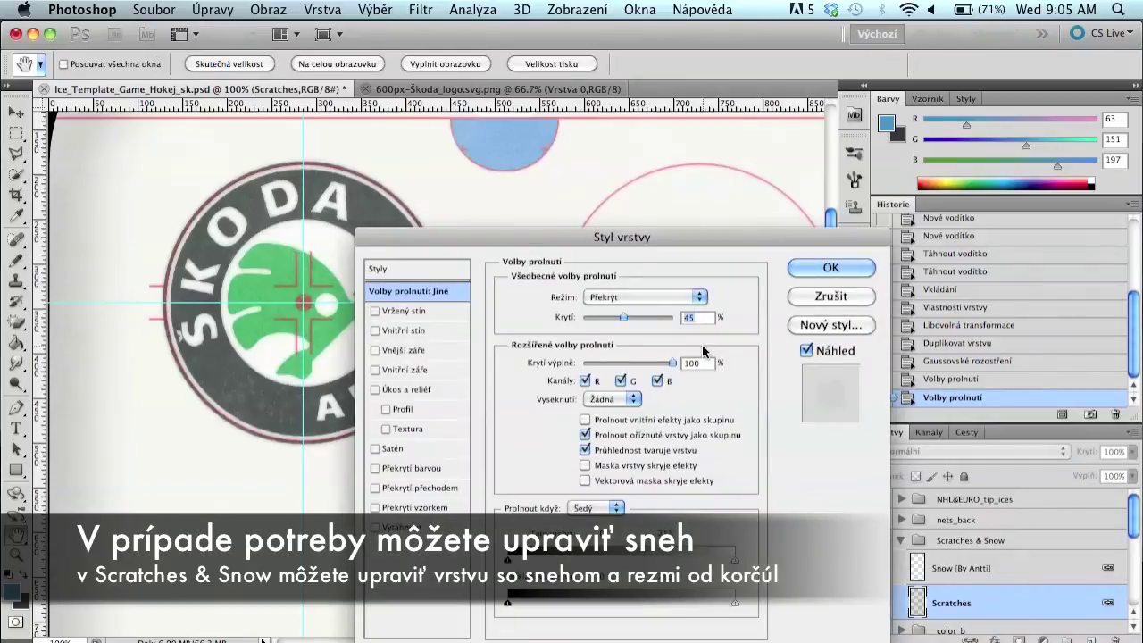
drag(627, 323, 687, 321)
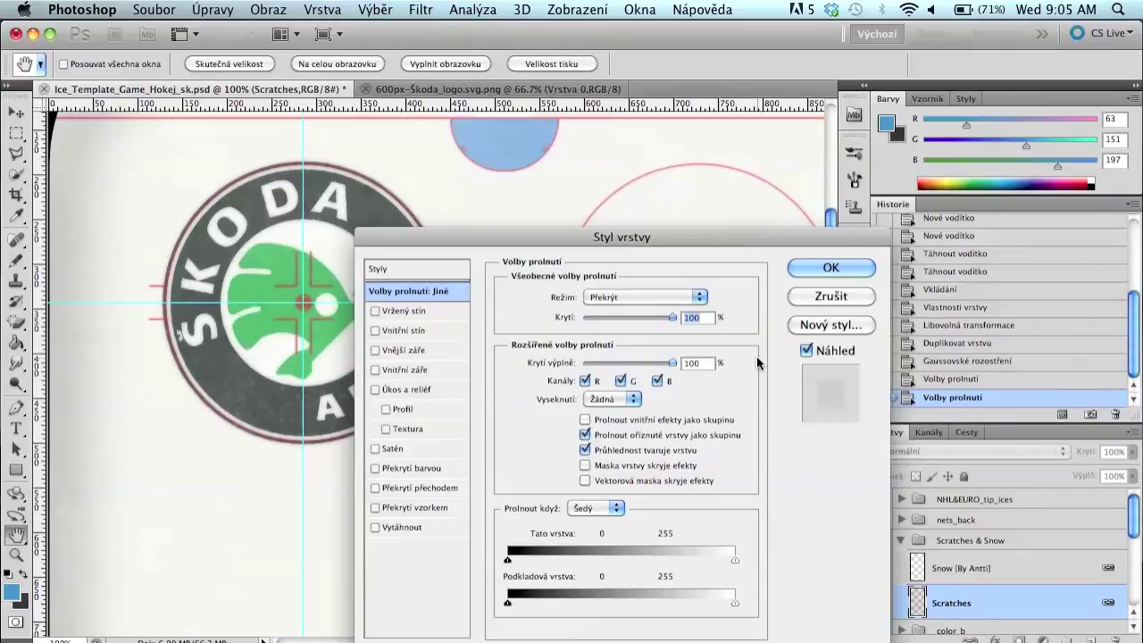
key(Down)
key(Down)
key(Down)
key(Return)
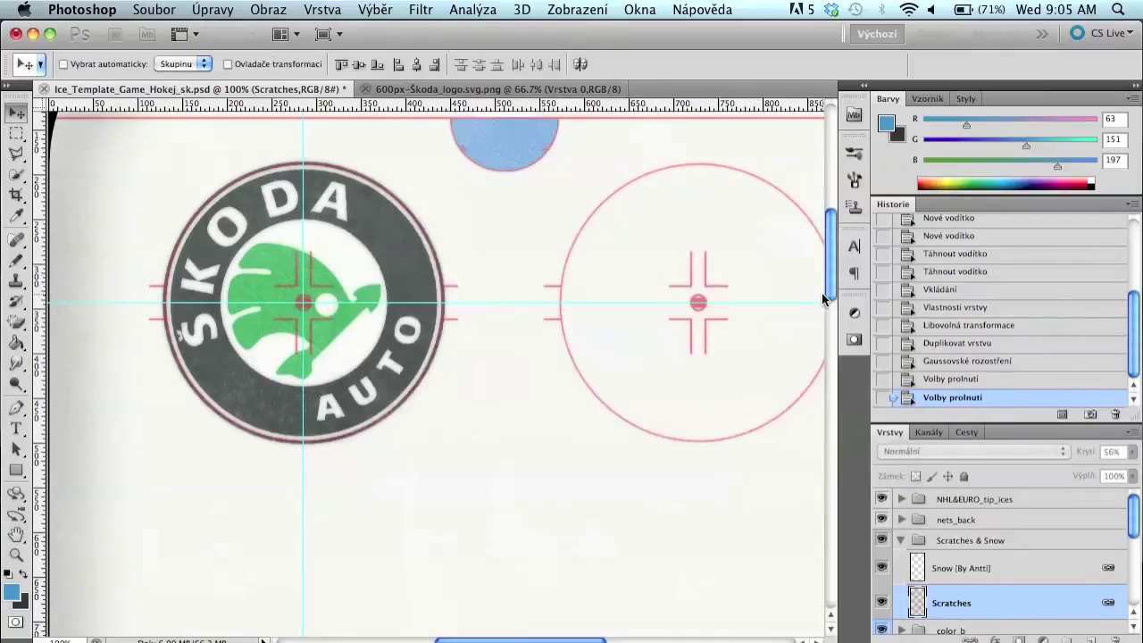
Fade the Snow [By Antti] layer to 34% opacity
double_click(1054, 569)
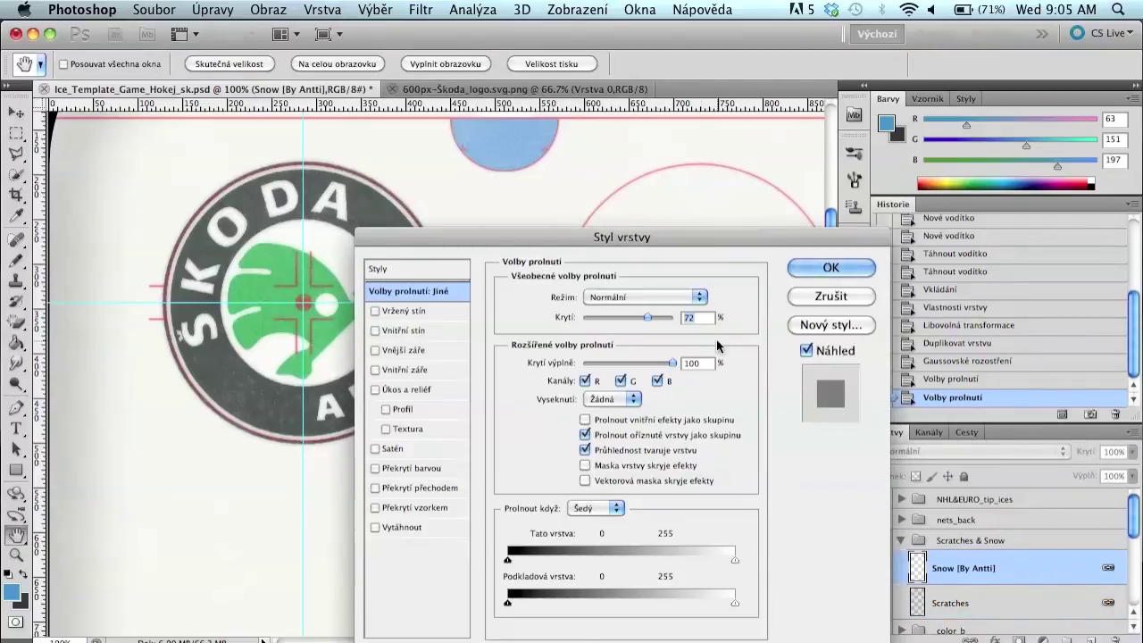
mouse_move(648, 318)
mouse_down()
mouse_move(540, 342)
mouse_move(614, 360)
mouse_up()
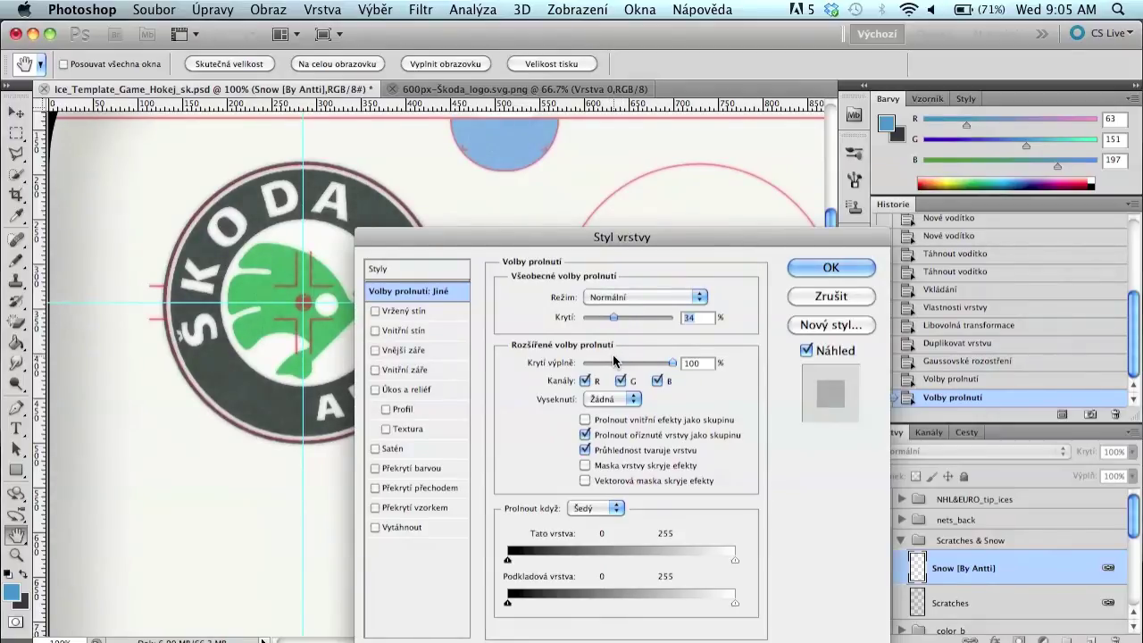
click(813, 275)
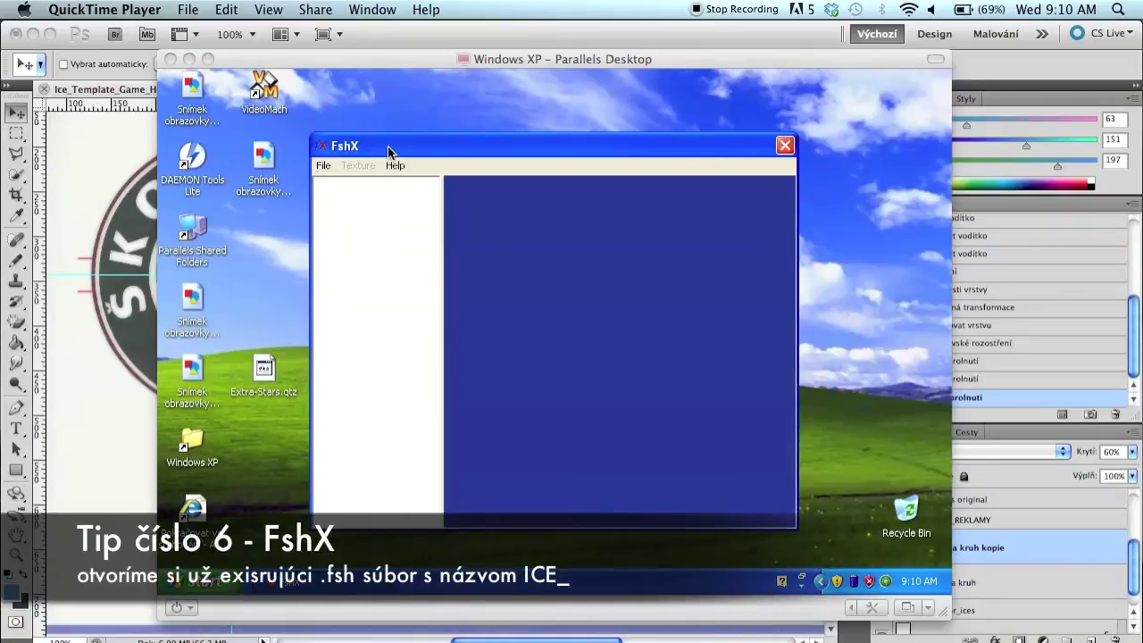
Open ICE_110.fsh from the Desktop in FshX inside the Windows XP virtual machine
click(389, 150)
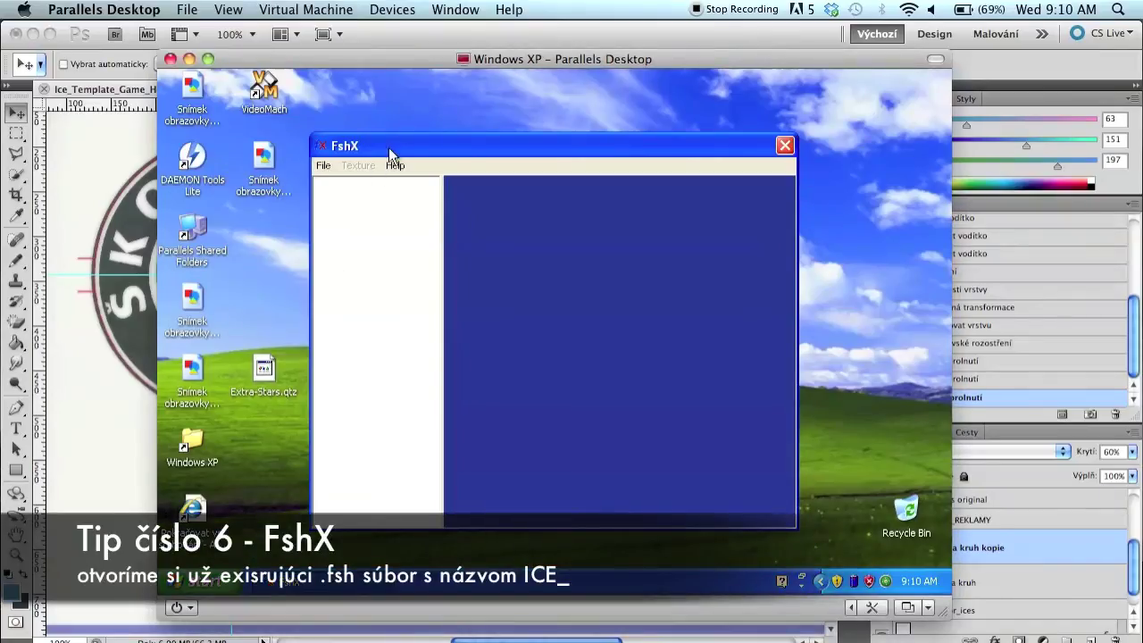
click(329, 170)
click(334, 186)
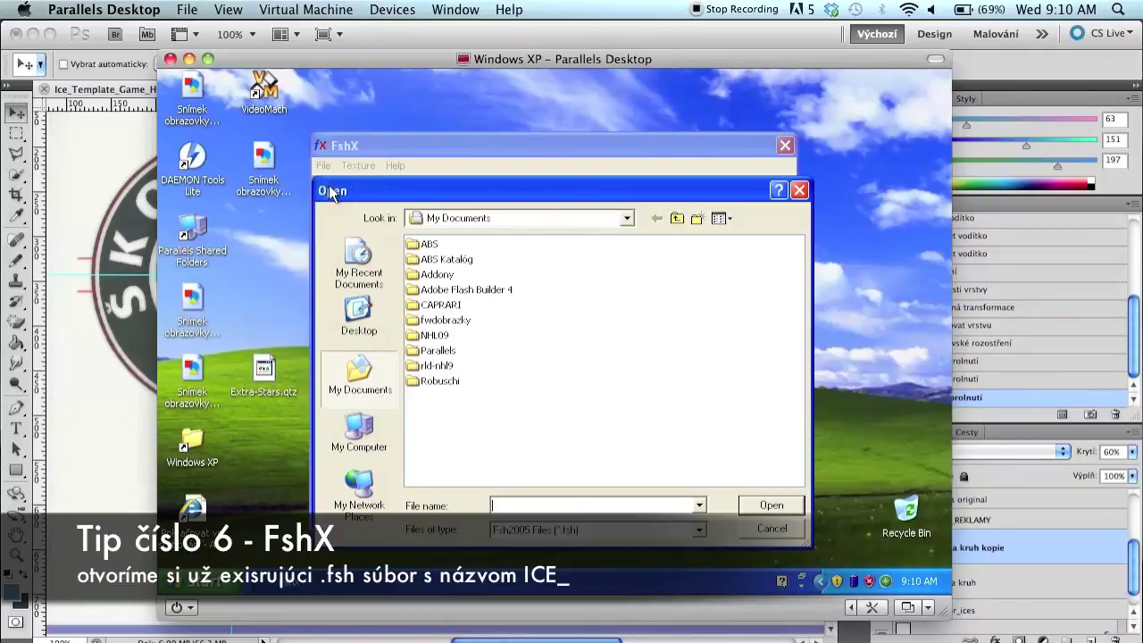
click(359, 315)
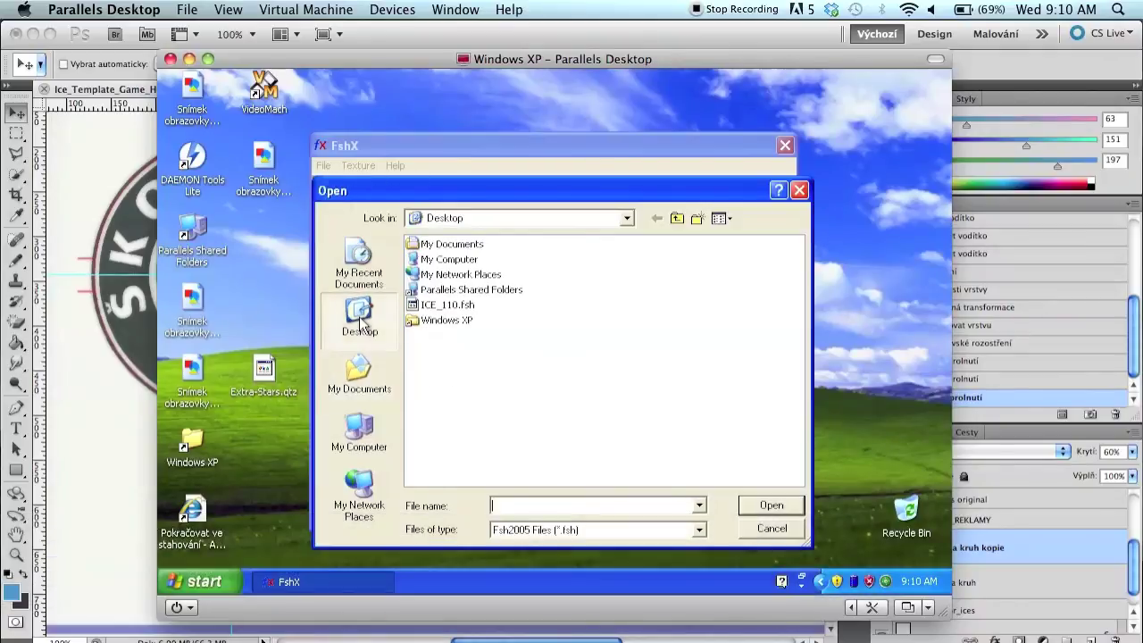
double_click(429, 305)
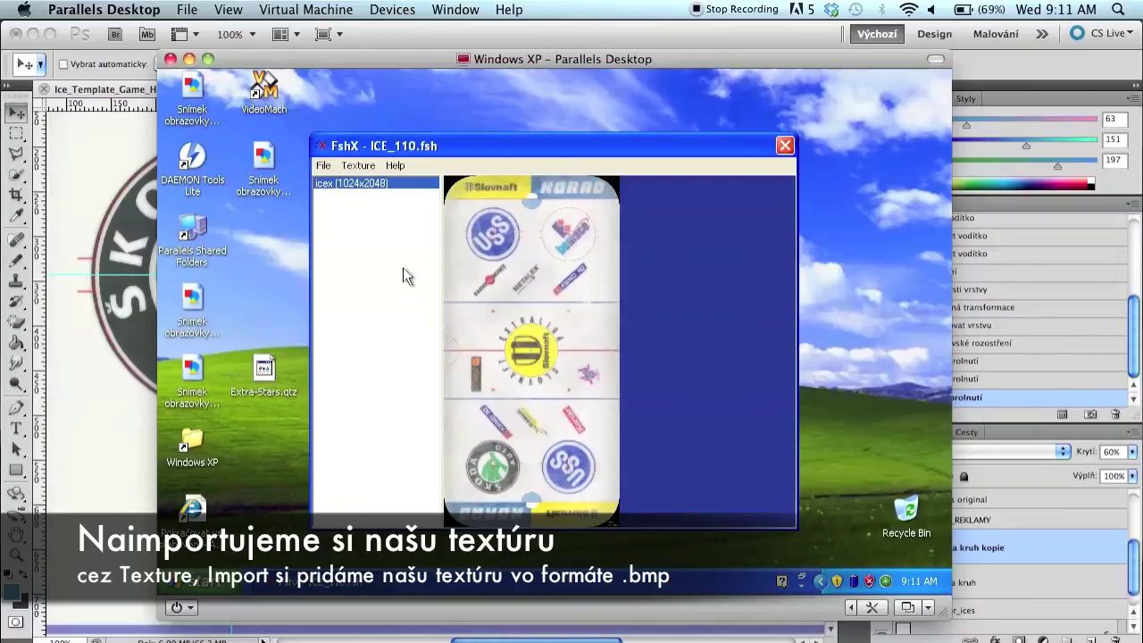
Import the new Škoda-logo ice .bmp as the texture and save ICE_110.fsh
click(358, 165)
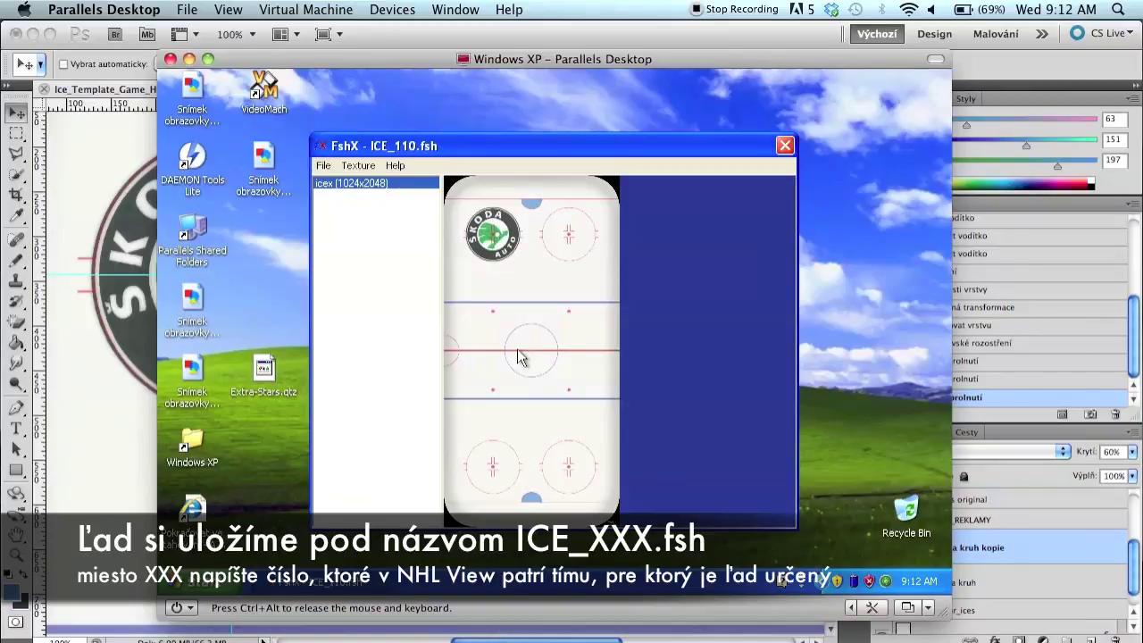
click(331, 173)
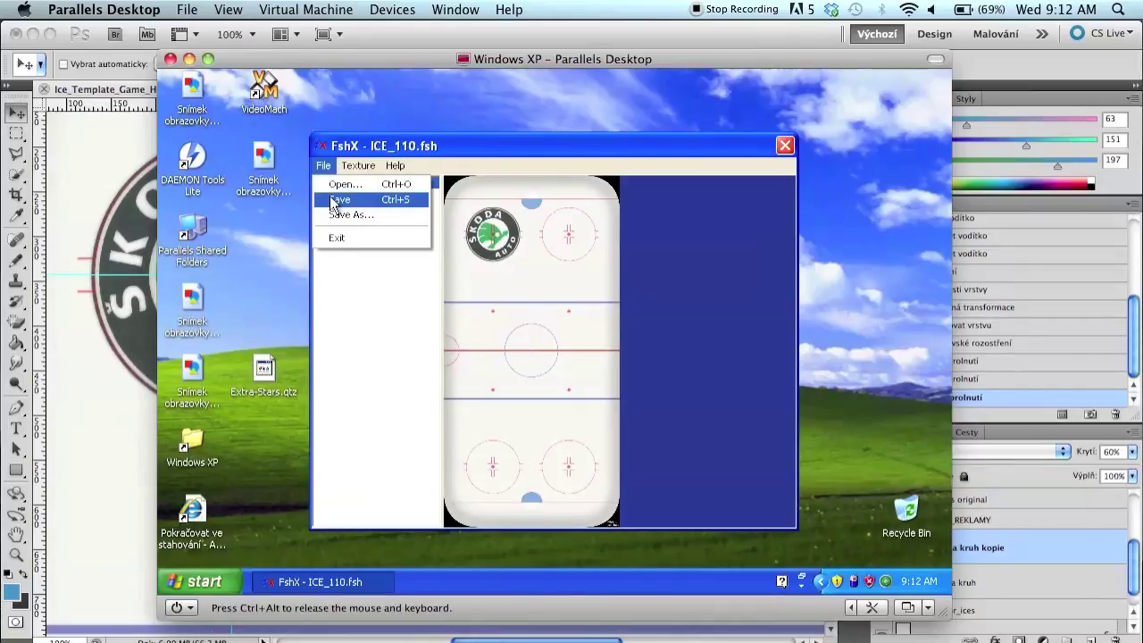
click(331, 200)
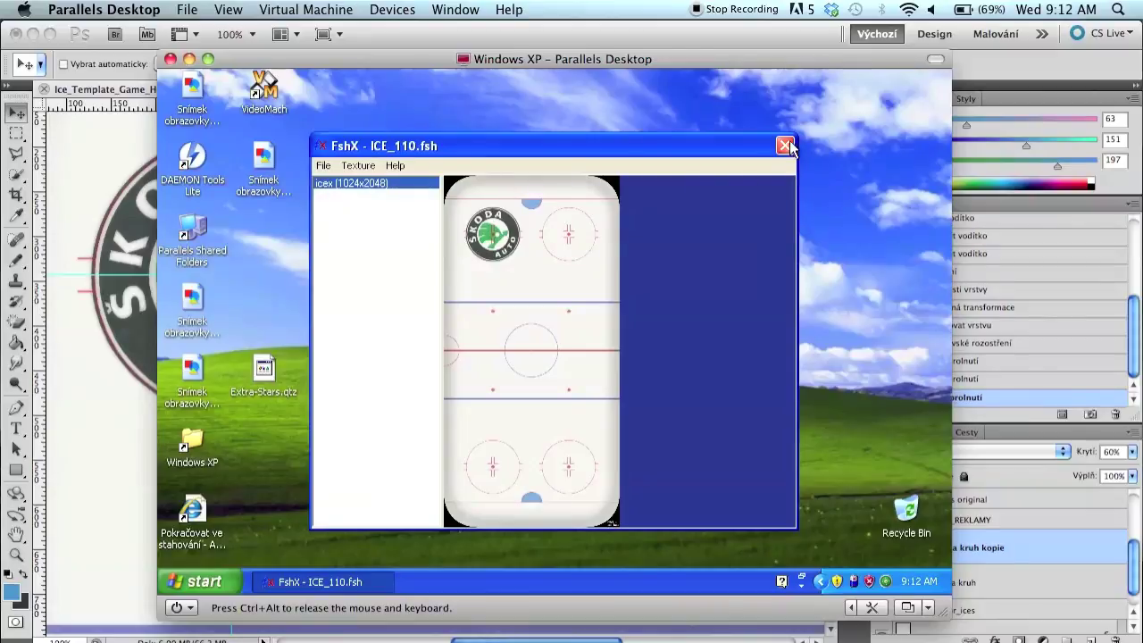